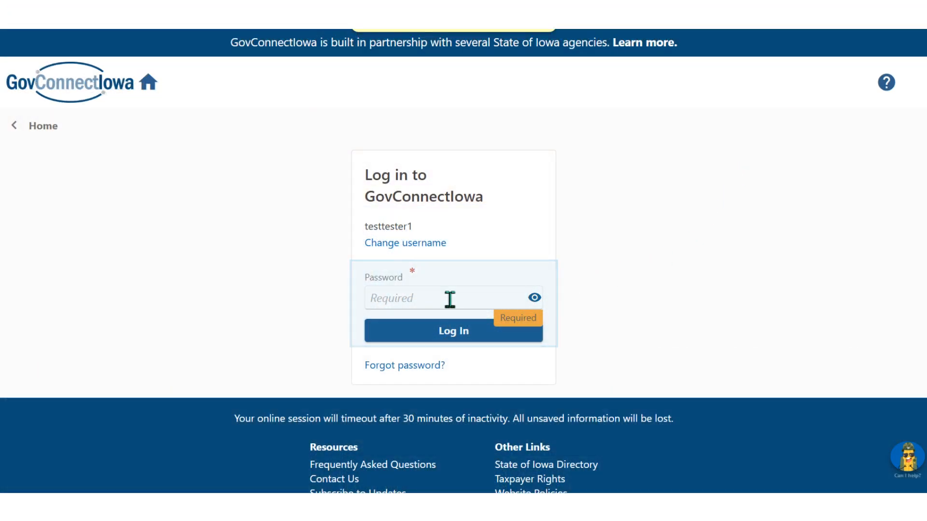
# Step: Log in with the account password and open a new permit or license application for the business
pyautogui.click(373, 297)
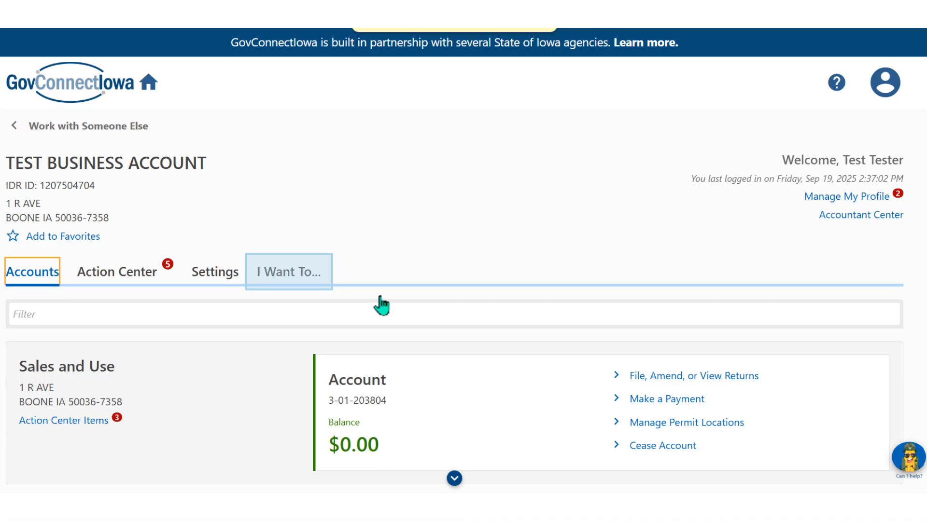
pyautogui.click(284, 273)
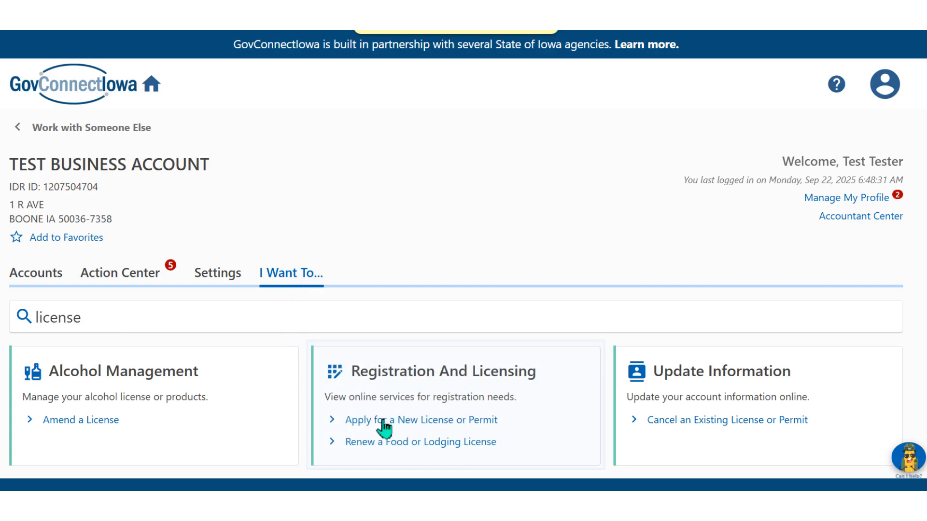
pyautogui.click(424, 420)
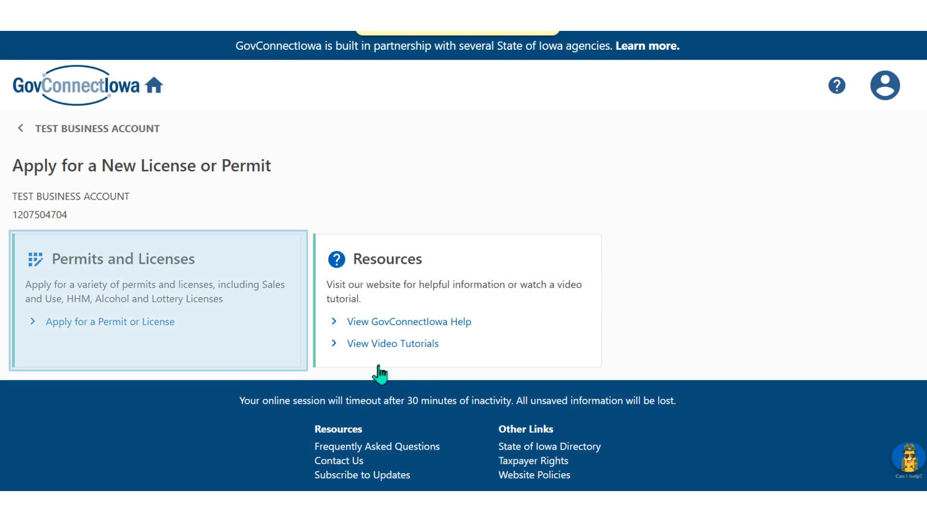
pyautogui.click(112, 326)
# Step: Choose Iowa Lottery as the license type and continue to the lottery location selection
pyautogui.scroll(-5, 509, 172)
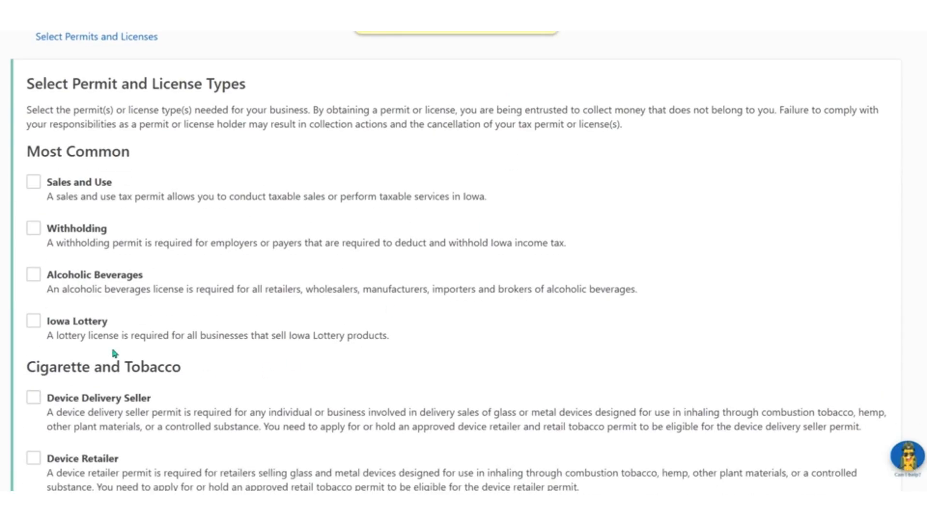
pyautogui.click(33, 322)
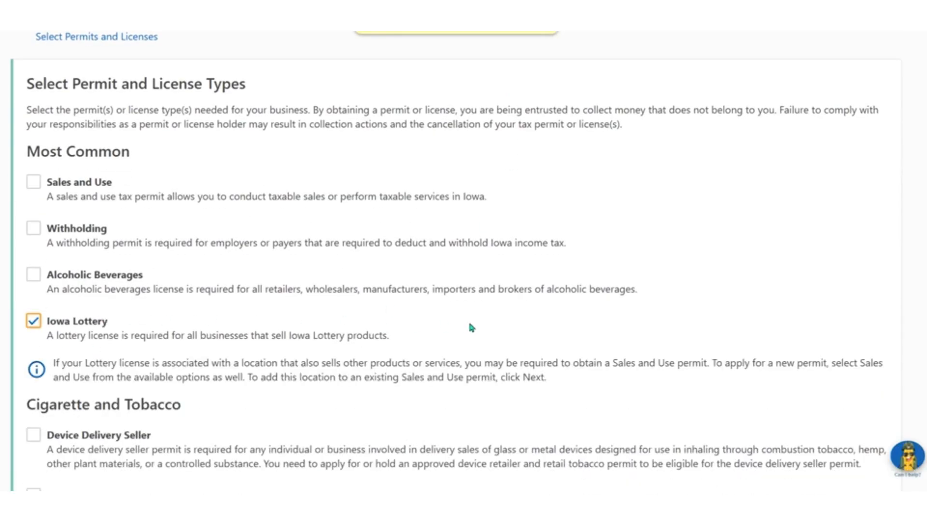
pyautogui.scroll(-5, 471, 327)
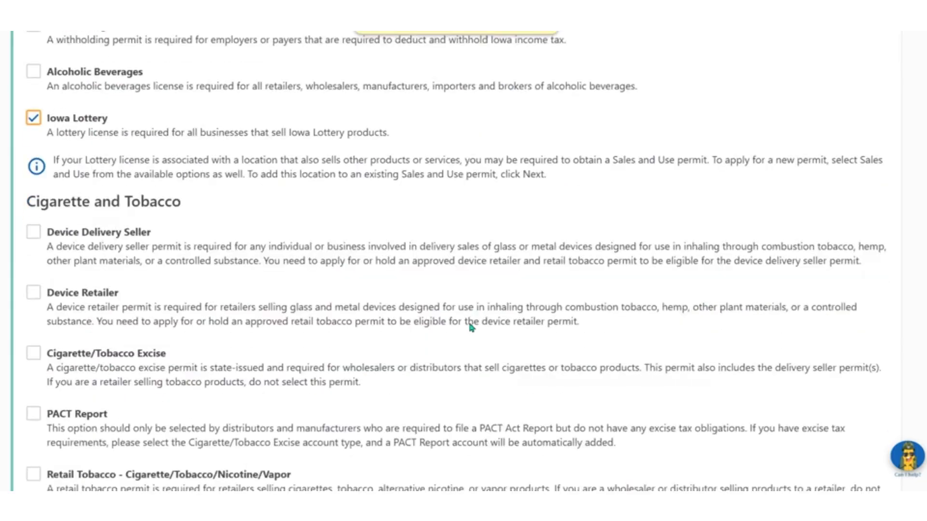
pyautogui.scroll(-7, 470, 323)
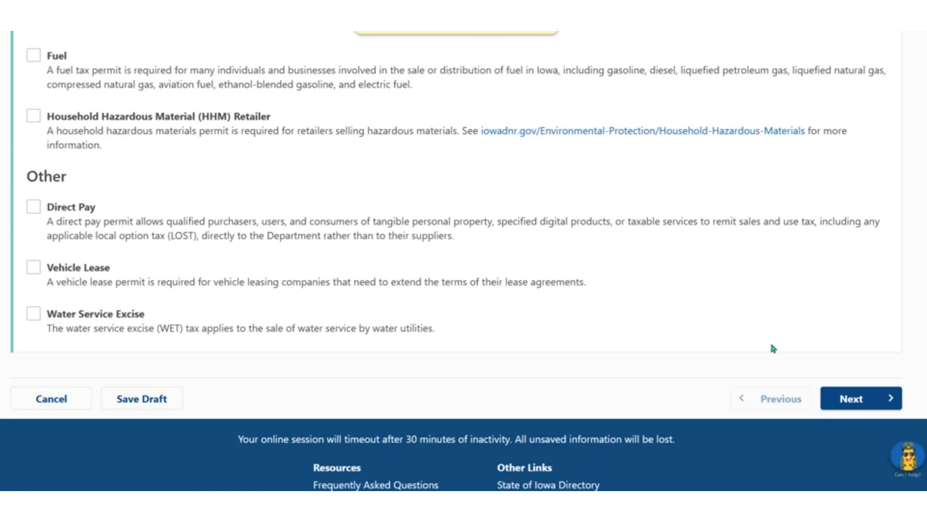
pyautogui.click(850, 403)
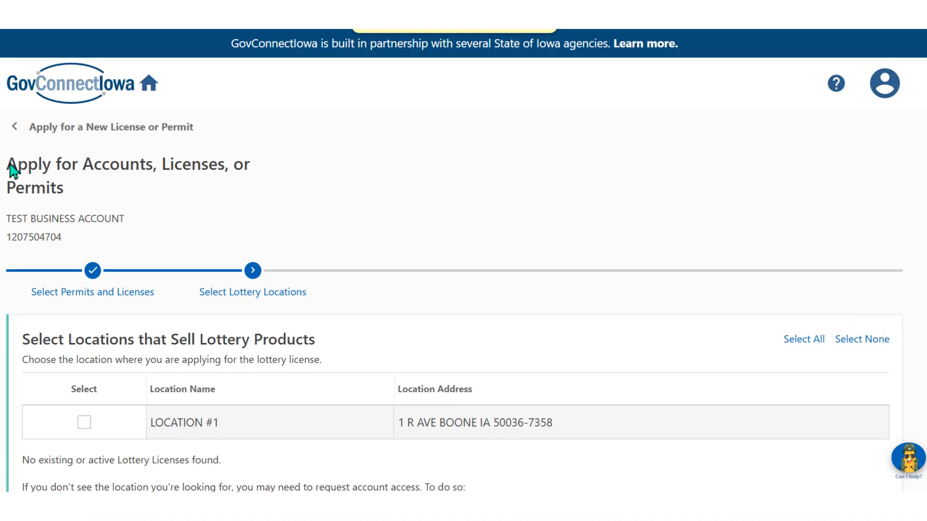
# Step: Select LOCATION #1 for the lottery license and submit the request, signing it with the account password
pyautogui.click(83, 424)
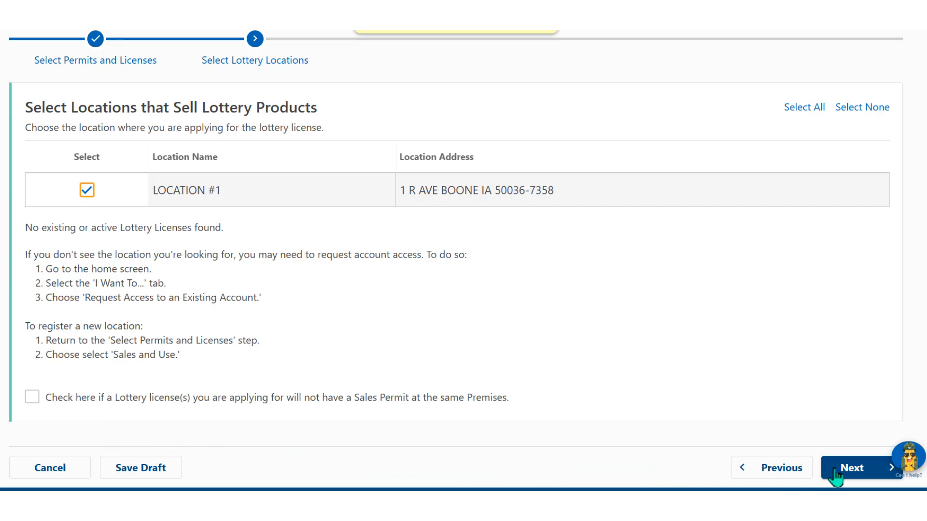
pyautogui.click(853, 470)
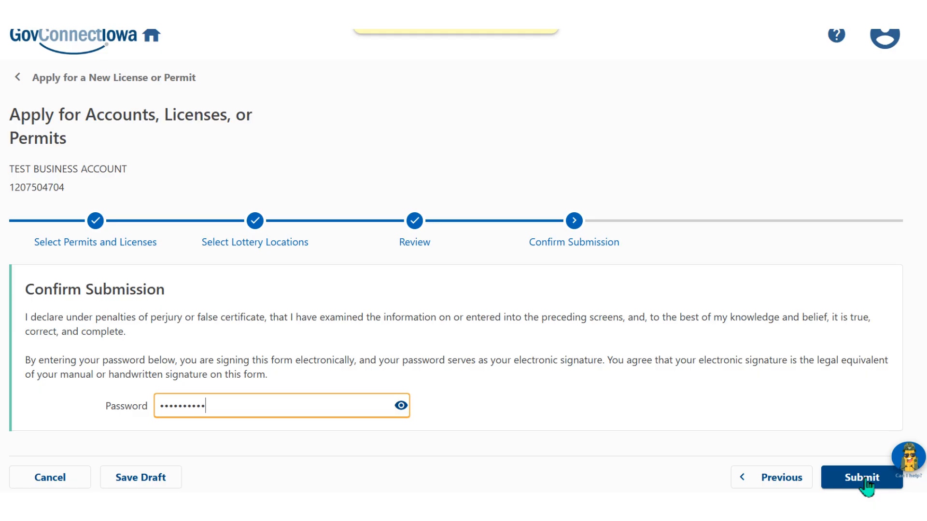
pyautogui.click(864, 477)
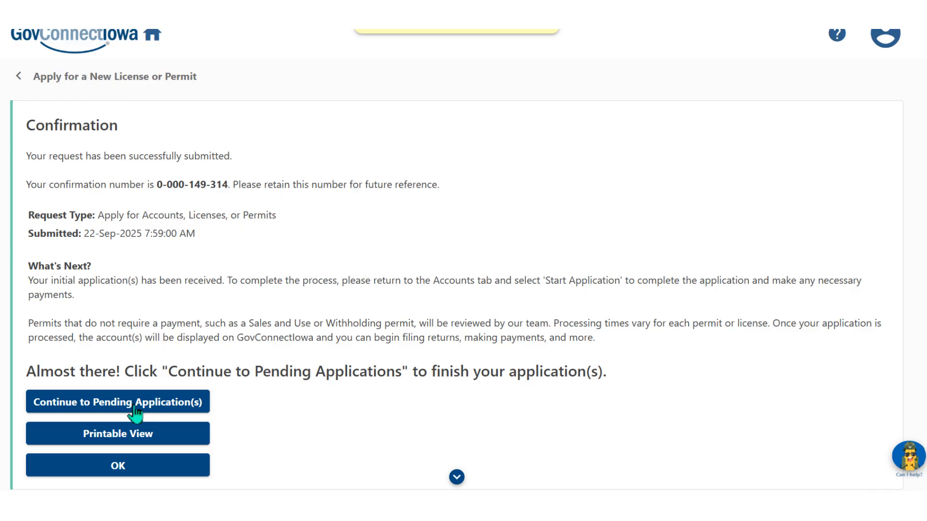
# Step: Start the pending Lottery License Application and proceed past the list of required information
pyautogui.click(116, 410)
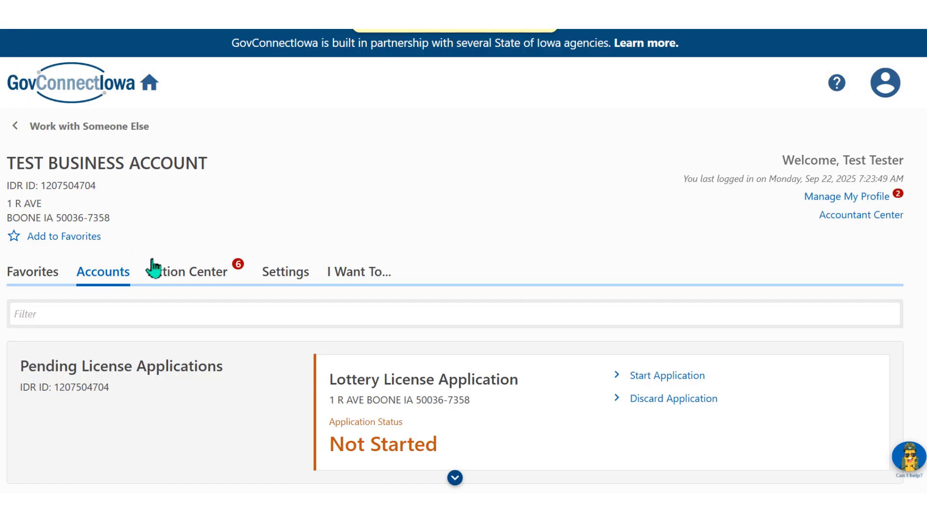
pyautogui.click(666, 375)
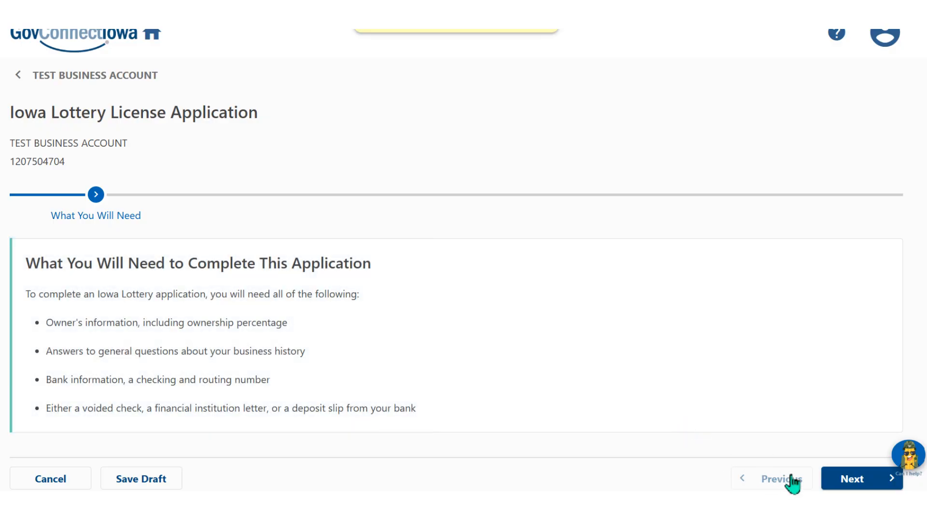
pyautogui.click(850, 483)
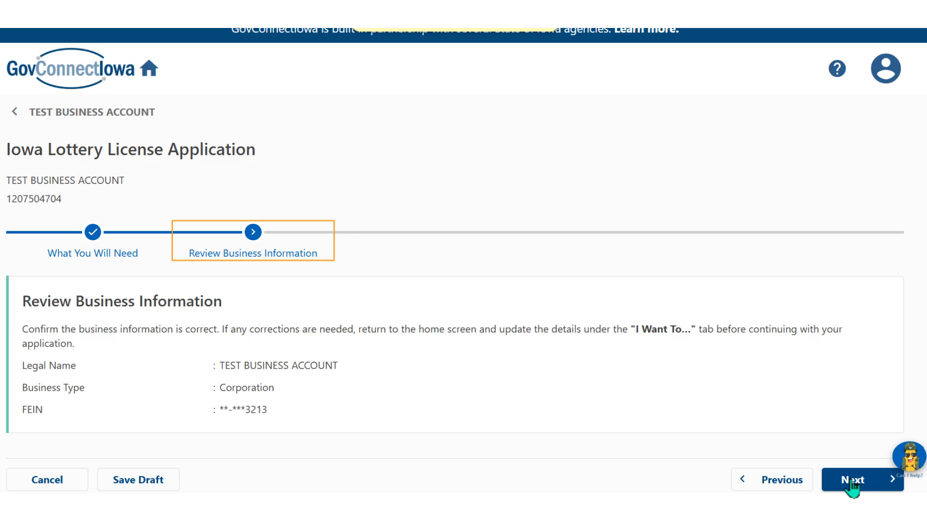
# Step: Accept the business, location and owner information, keeping Yes for a mailing address that matches the physical location
pyautogui.click(849, 483)
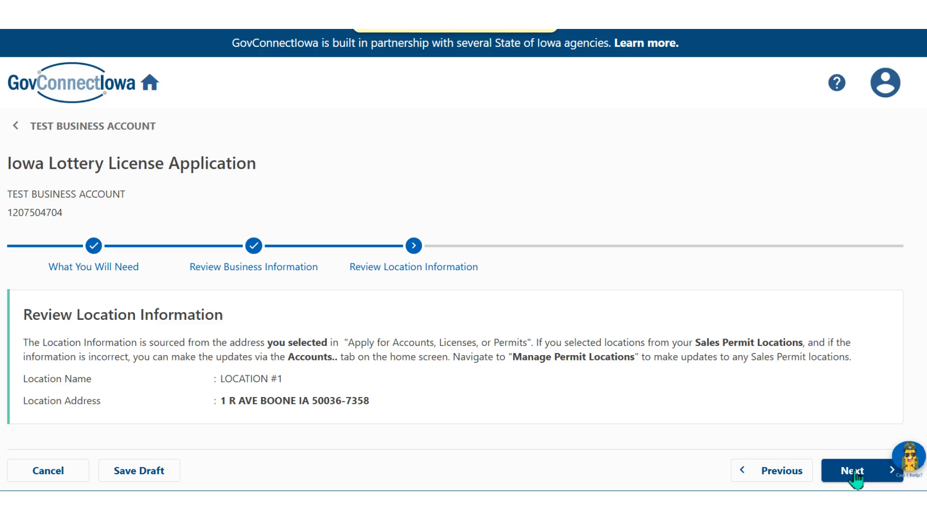
pyautogui.click(854, 472)
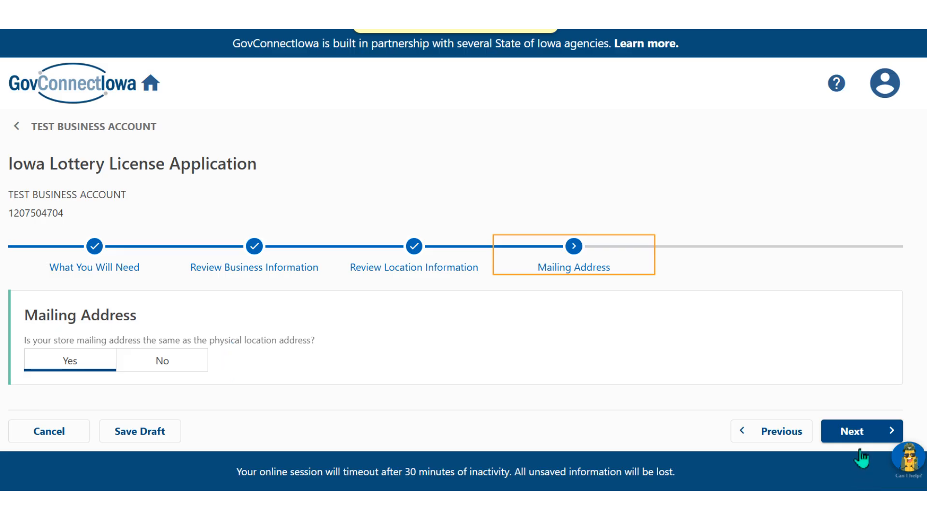
pyautogui.click(854, 433)
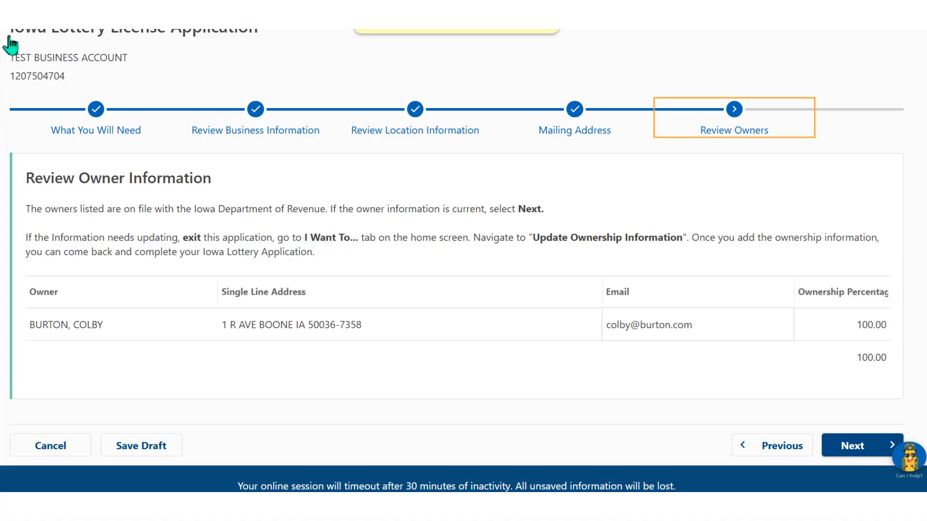
pyautogui.click(850, 446)
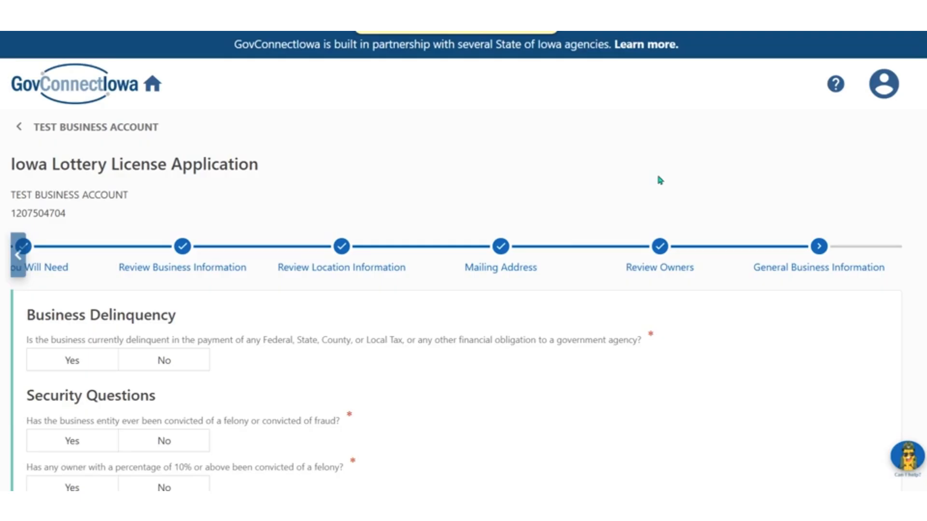
# Step: Answer No to the business delinquency question and to the business entity's felony or fraud conviction question
pyautogui.click(72, 363)
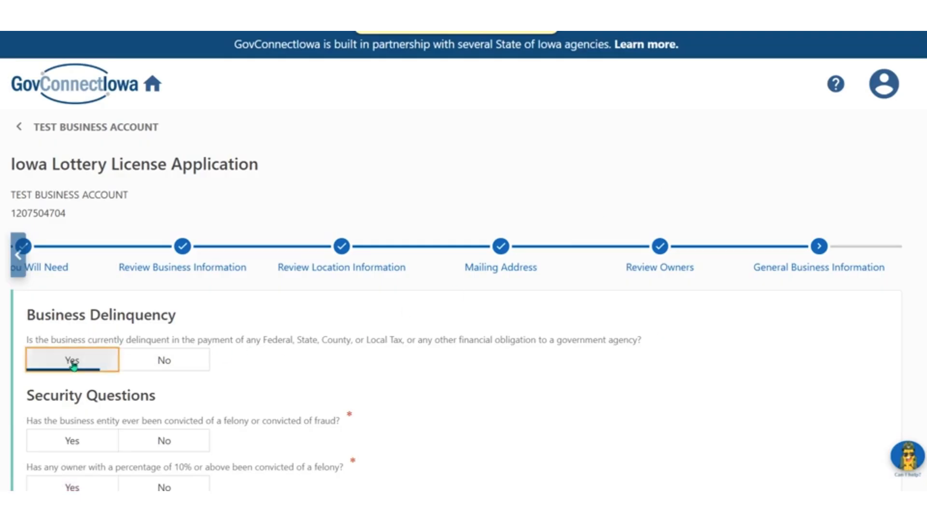
pyautogui.click(165, 366)
pyautogui.scroll(-2, 333, 363)
pyautogui.scroll(-2, 335, 364)
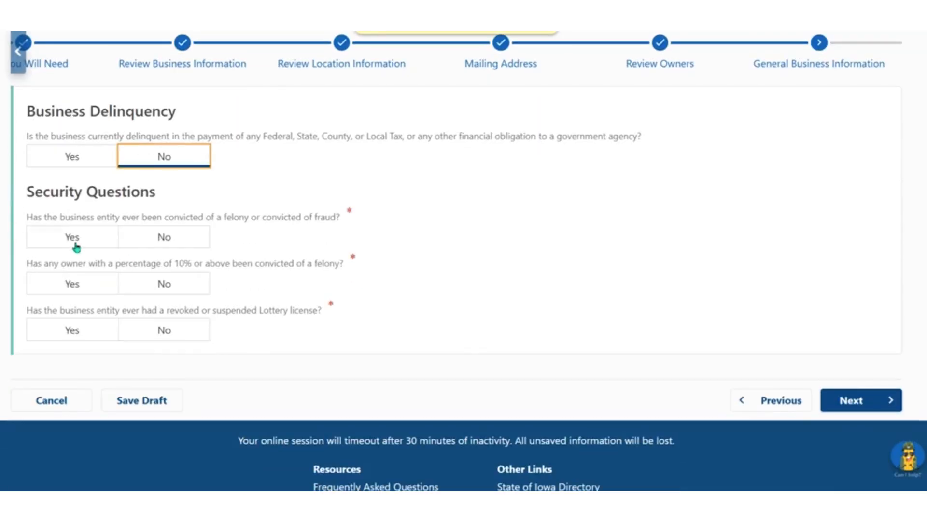
pyautogui.click(73, 242)
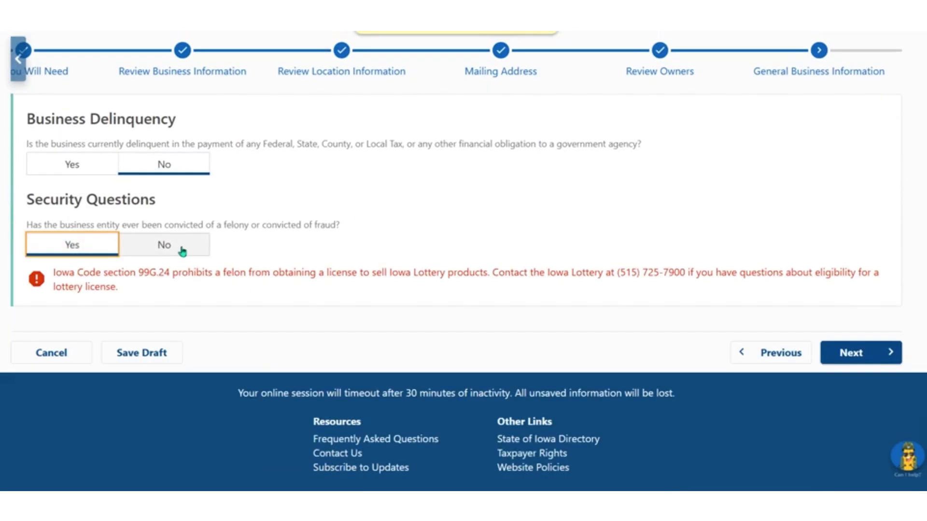
pyautogui.click(183, 250)
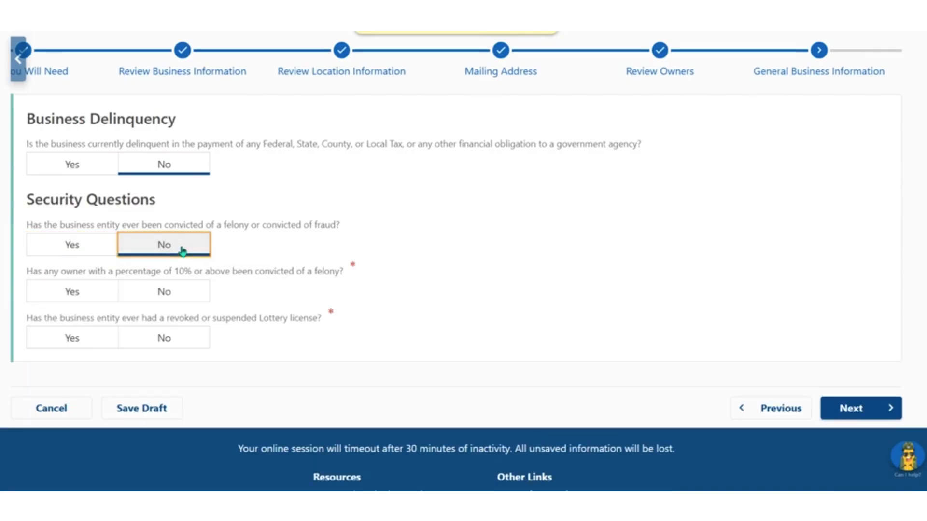
# Step: Answer No to the owner felony and the revoked or suspended Lottery license questions, and continue to the store information
pyautogui.click(62, 296)
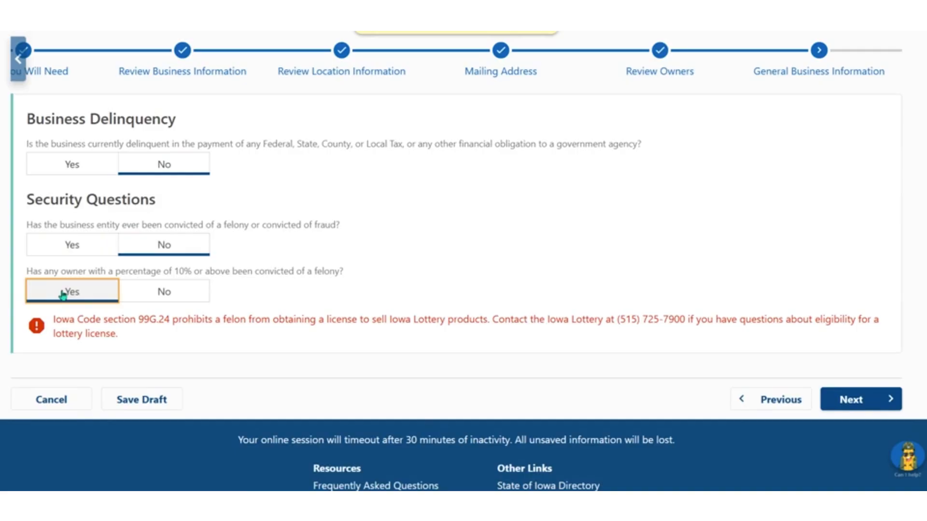
pyautogui.click(164, 292)
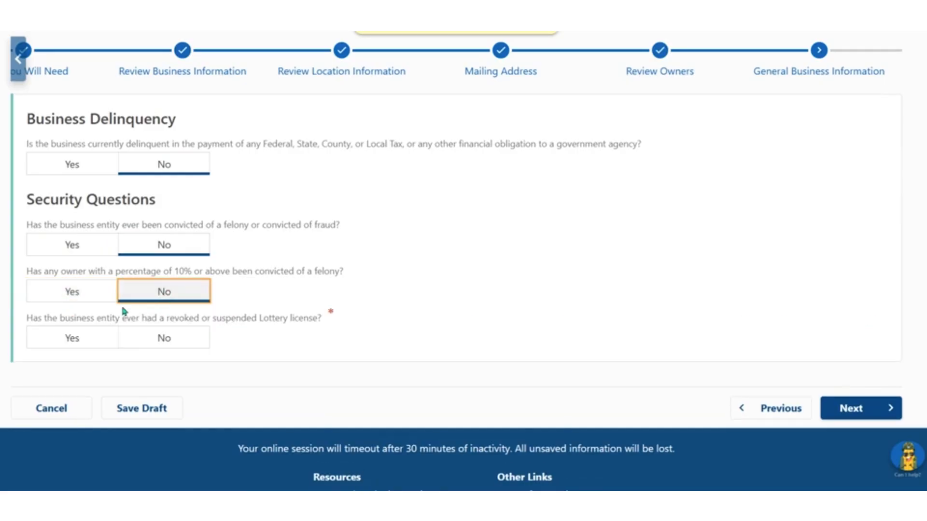
pyautogui.click(64, 344)
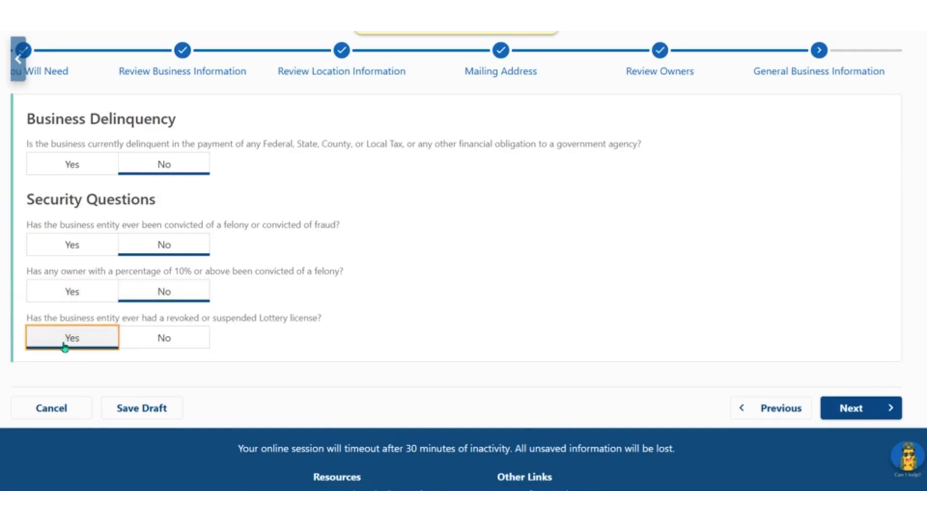
pyautogui.click(166, 344)
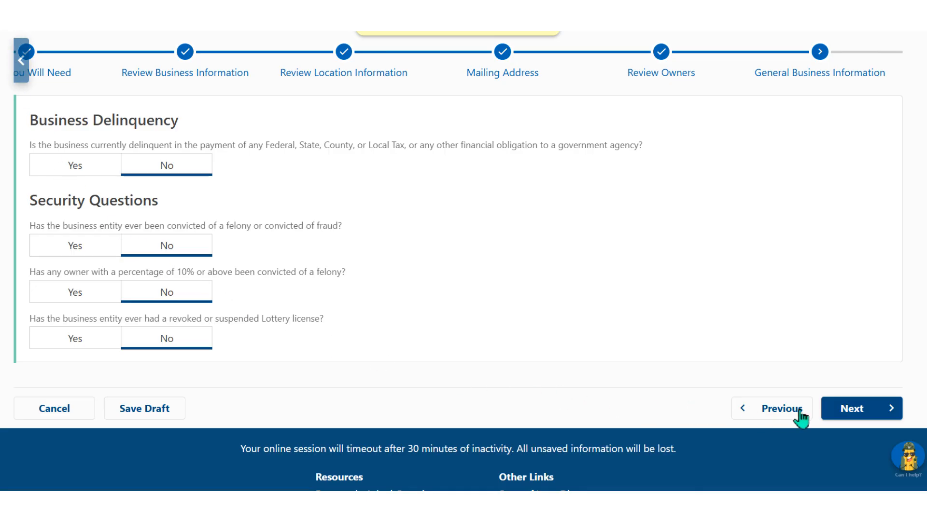
pyautogui.click(850, 410)
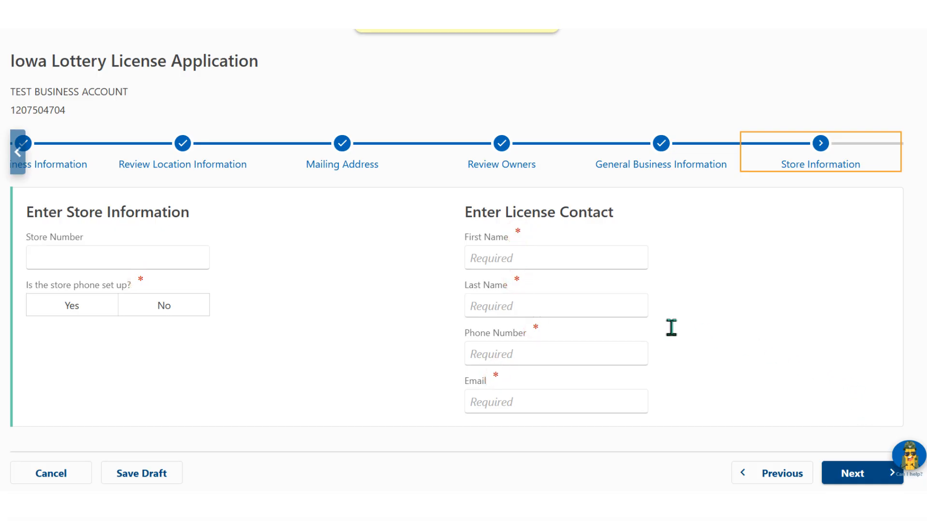
# Step: Enter store number 1, Yes for store phone set up, the store phone number, and the license contact's name, phone and email
pyautogui.click(36, 257)
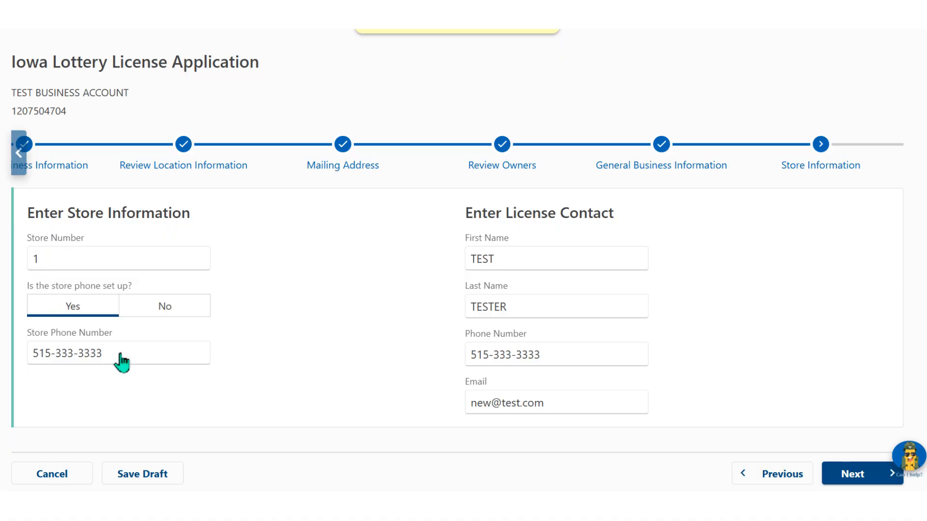
pyautogui.click(843, 480)
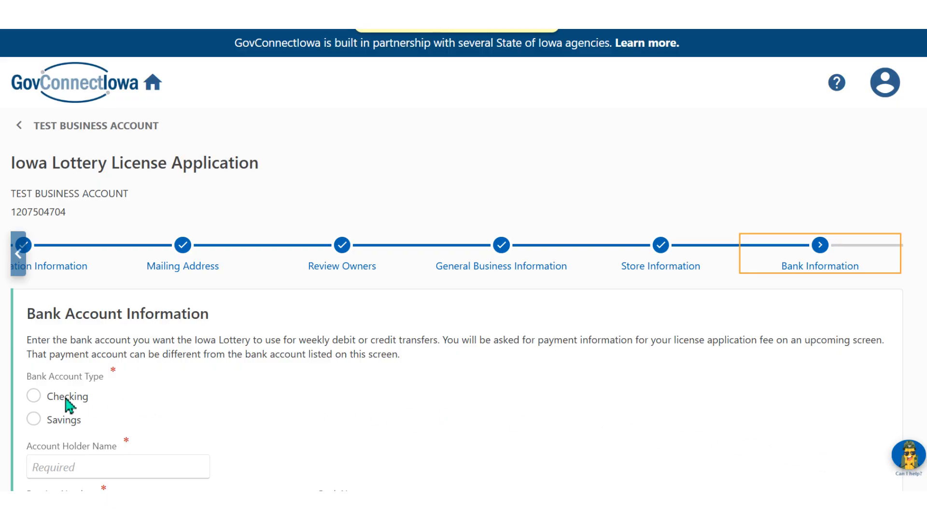
# Step: Fill in the checking account's holder, routing and account numbers, accept the debit authorization, and continue to the attachments
pyautogui.click(33, 394)
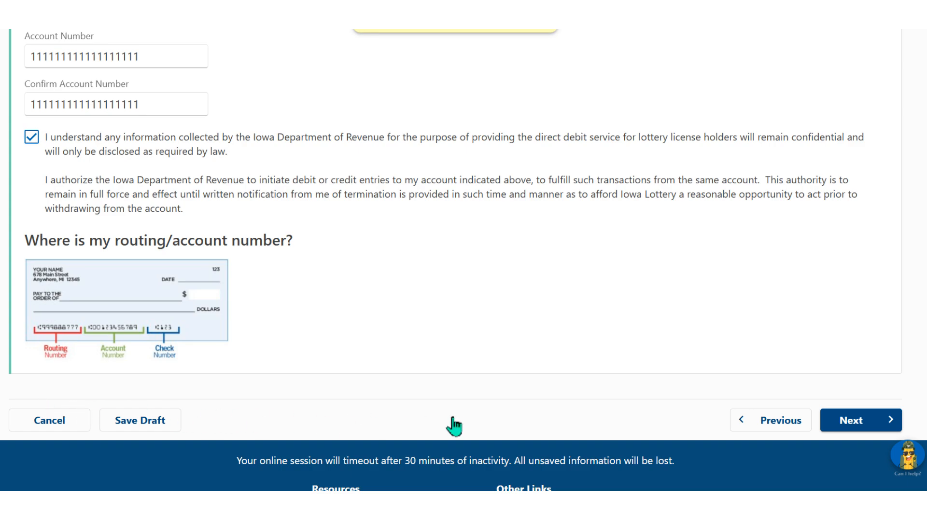
pyautogui.click(851, 426)
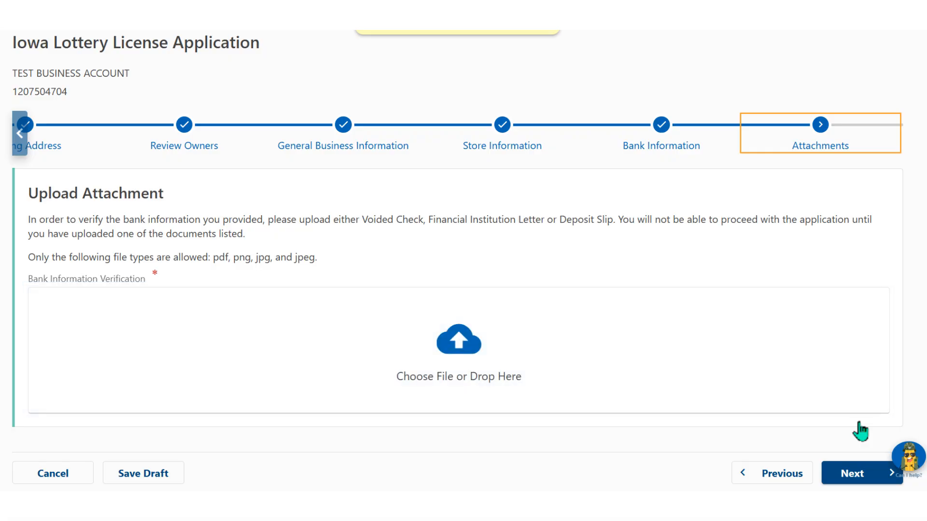
# Step: Upload ExampleCheck.jpg as the bank information verification and continue to the application review
pyautogui.click(459, 342)
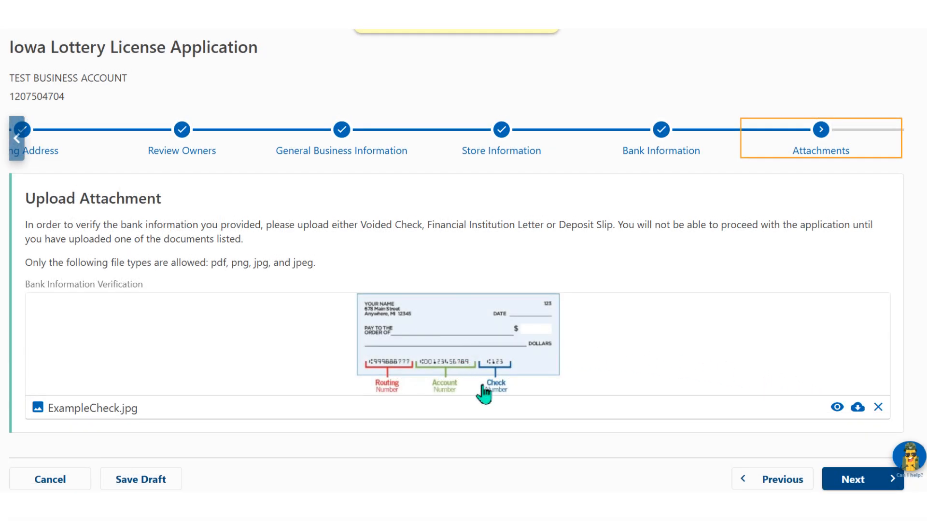
pyautogui.click(852, 484)
# Step: Review the application summary from the license fee through business, location, owners, contact, security questions and bank information to the certification section
pyautogui.scroll(-2, 456, 270)
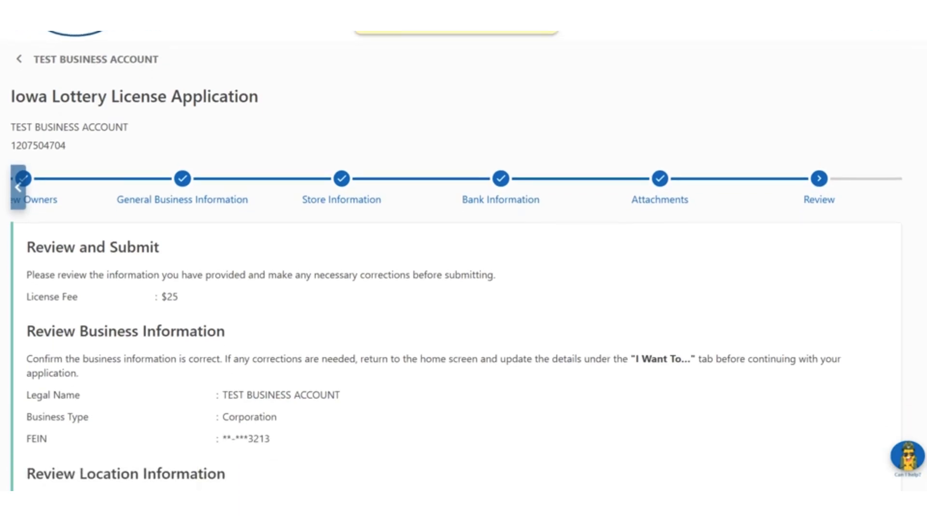
pyautogui.scroll(-2, 463, 271)
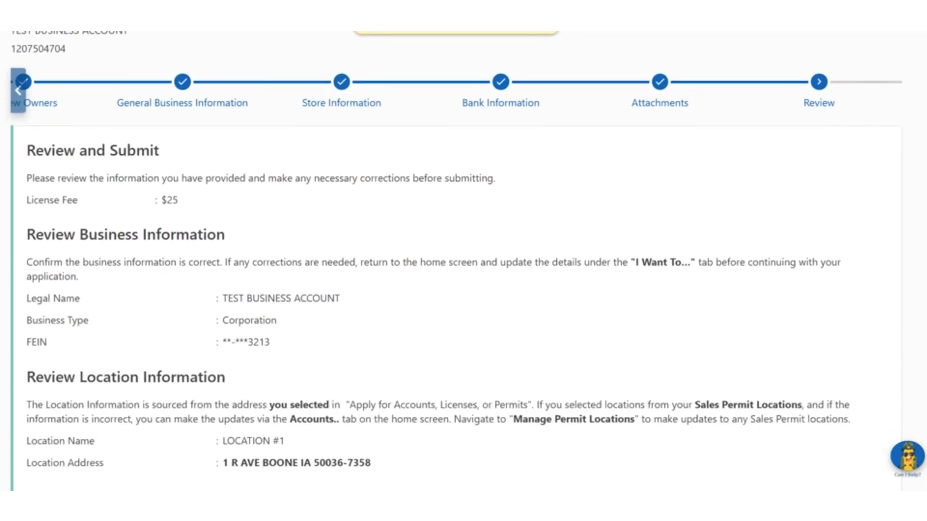
pyautogui.scroll(-2, 463, 270)
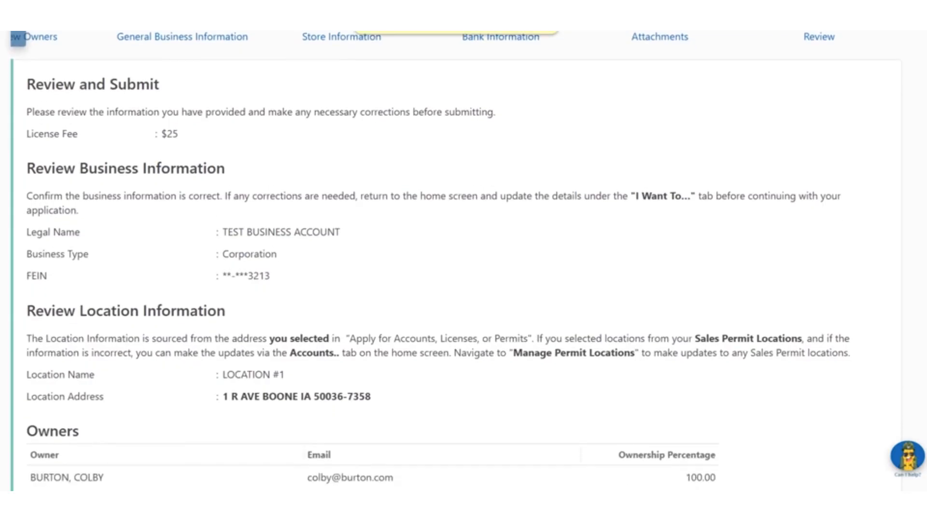
pyautogui.scroll(-2, 464, 270)
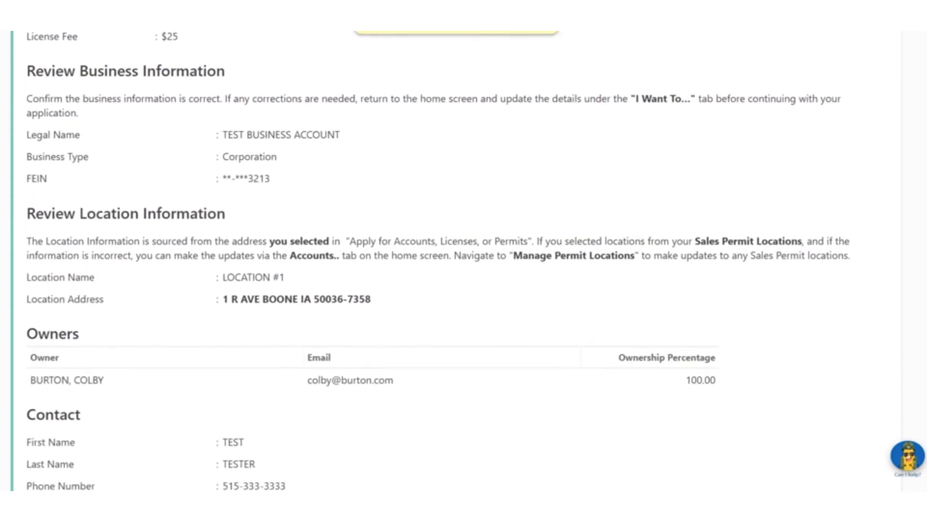
pyautogui.scroll(-2, 463, 270)
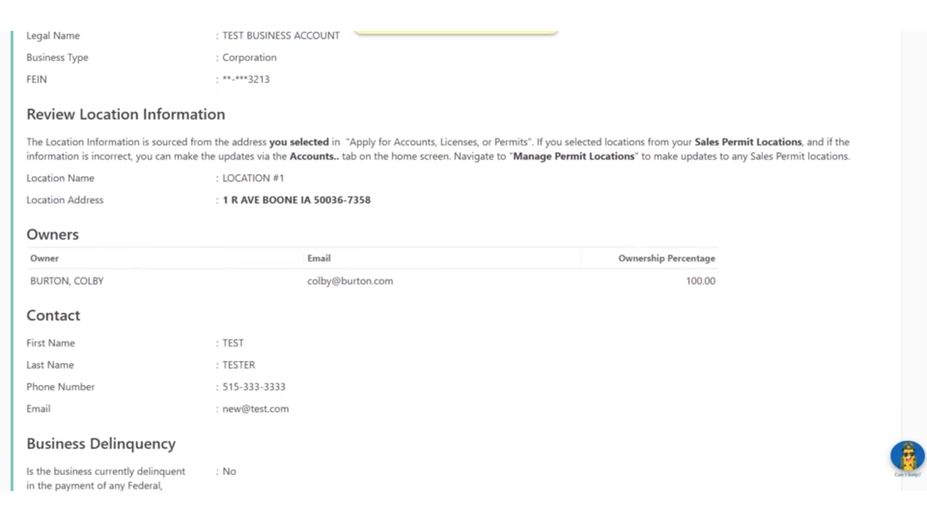
pyautogui.scroll(-2, 463, 270)
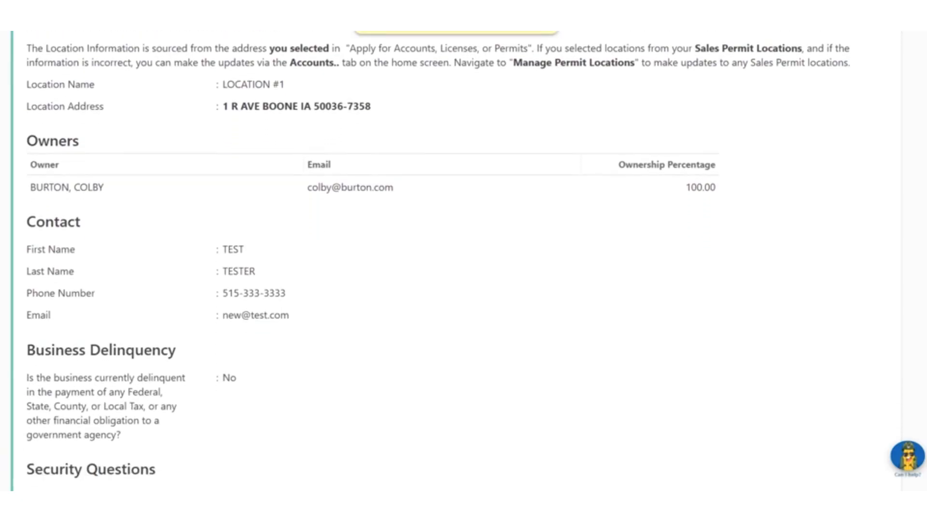
pyautogui.scroll(-2, 463, 270)
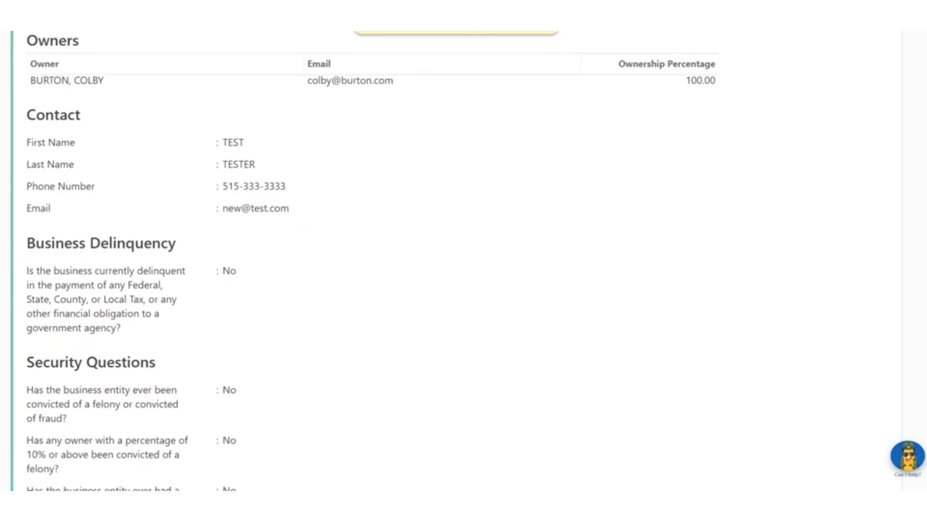
pyautogui.scroll(-1, 463, 271)
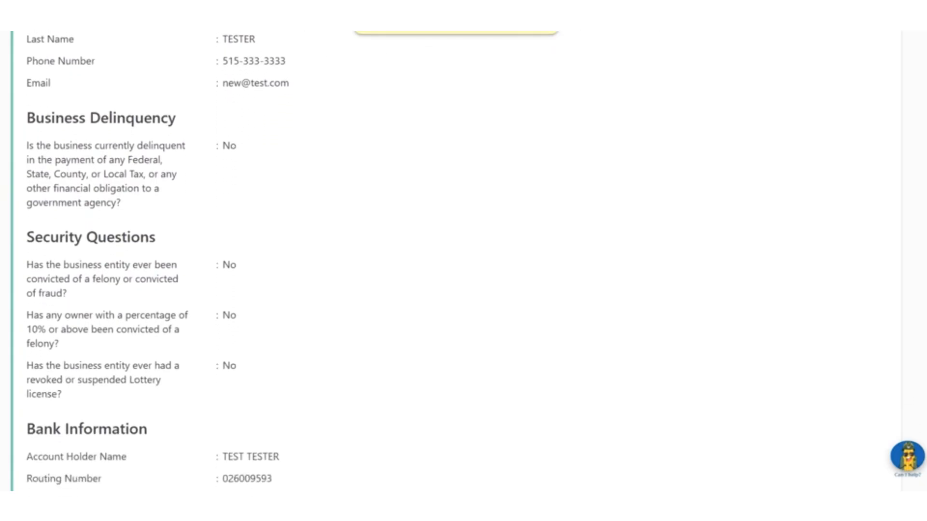
pyautogui.scroll(-2, 463, 271)
pyautogui.scroll(-3, 454, 261)
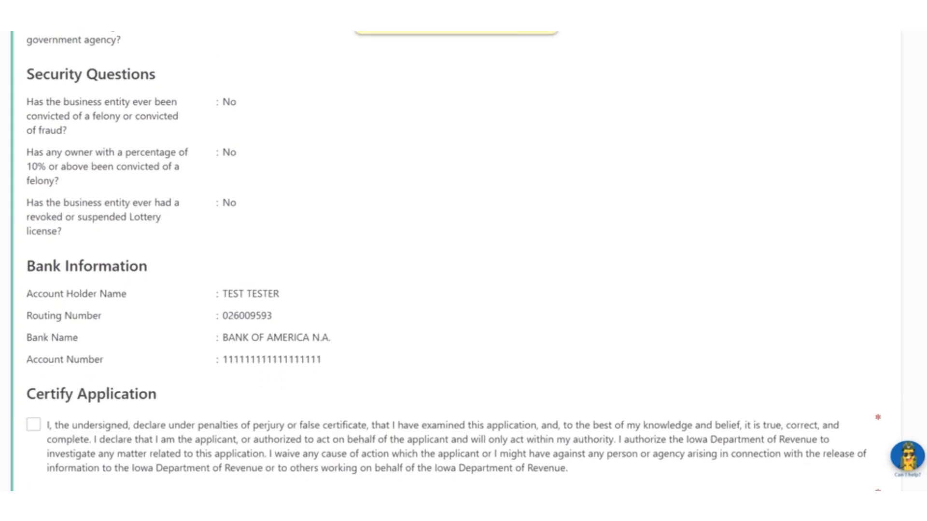
pyautogui.scroll(-3, 454, 261)
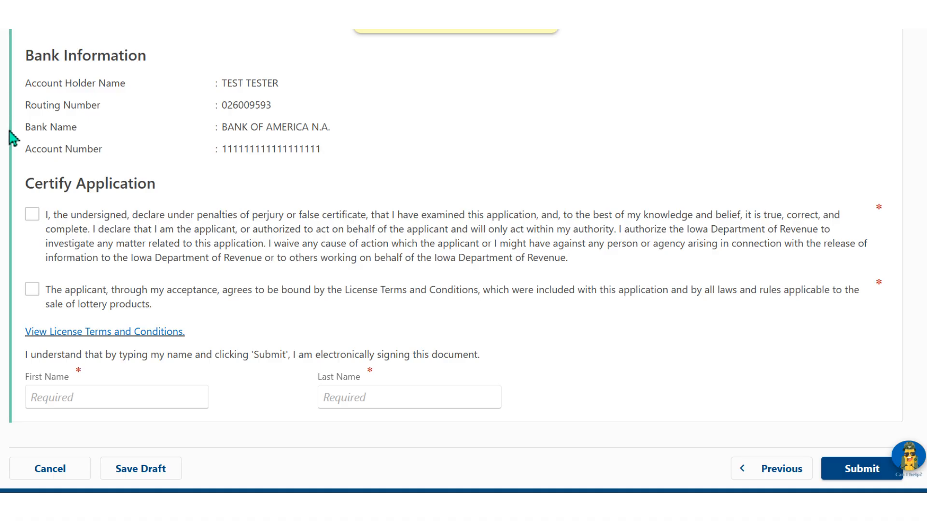
# Step: Certify the application by accepting both declarations, sign with the applicant's first and last name, and submit it
pyautogui.click(32, 213)
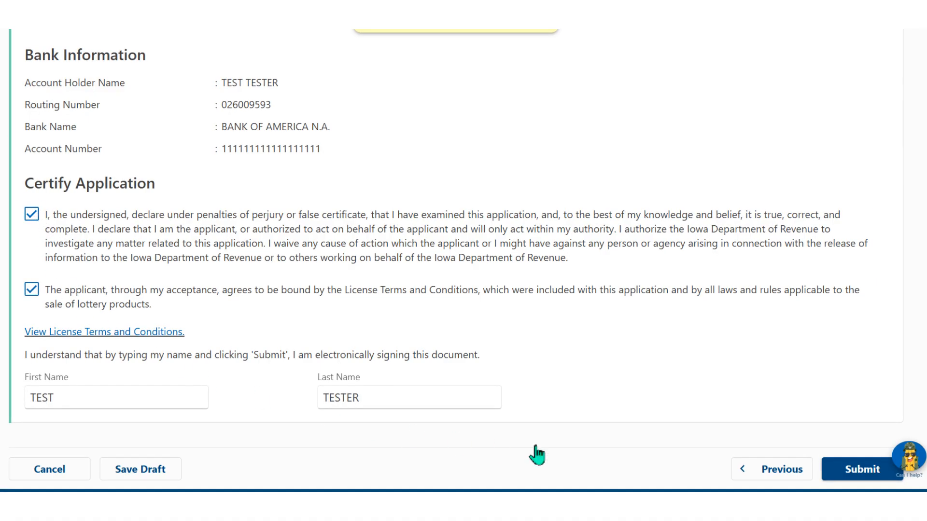
pyautogui.click(863, 472)
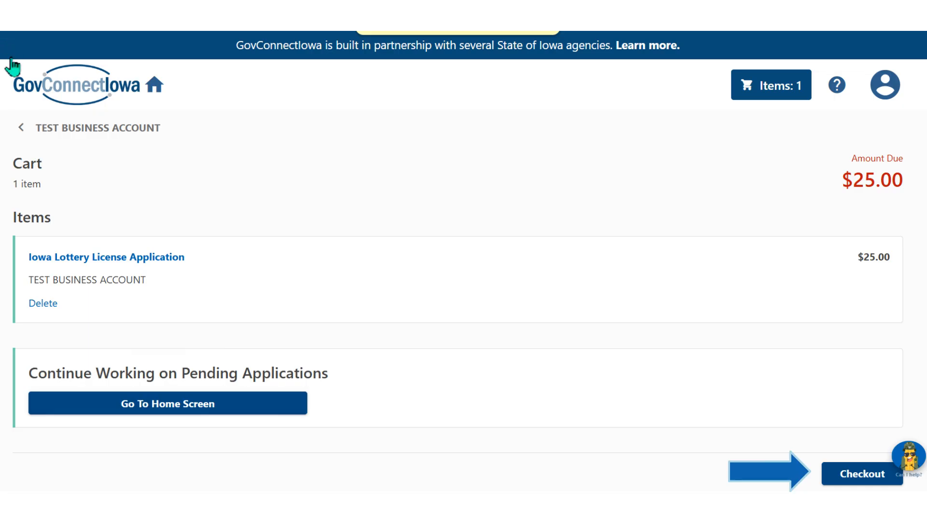
# Step: Check out the Iowa Lottery License Application and choose Bank Account as the payment option
pyautogui.click(866, 478)
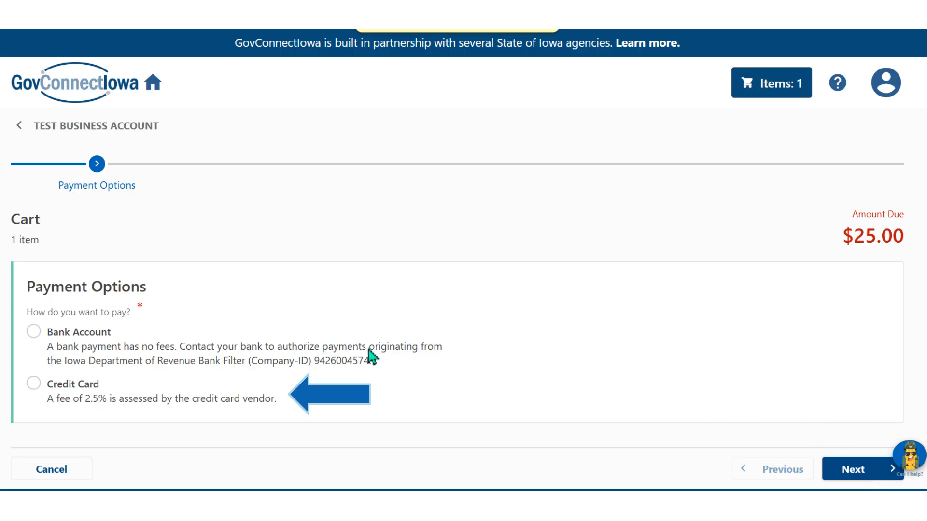
pyautogui.click(34, 332)
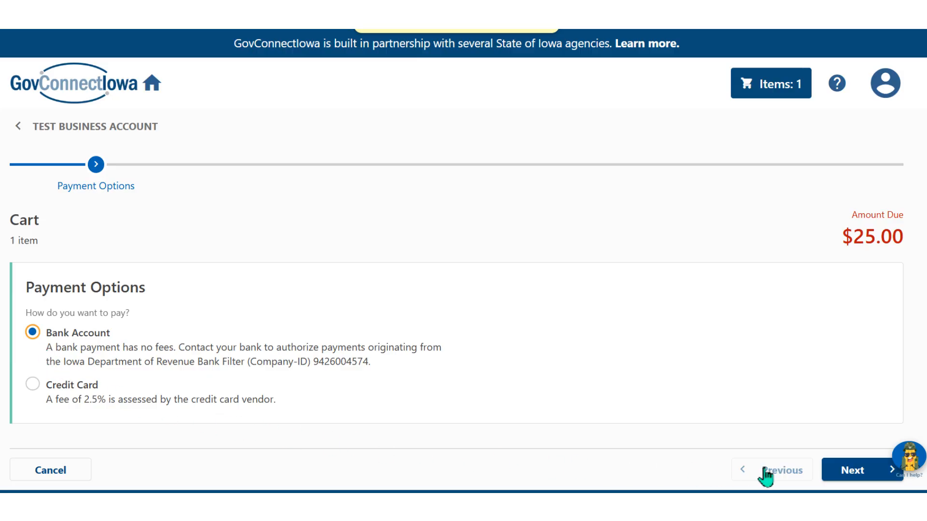
pyautogui.click(852, 470)
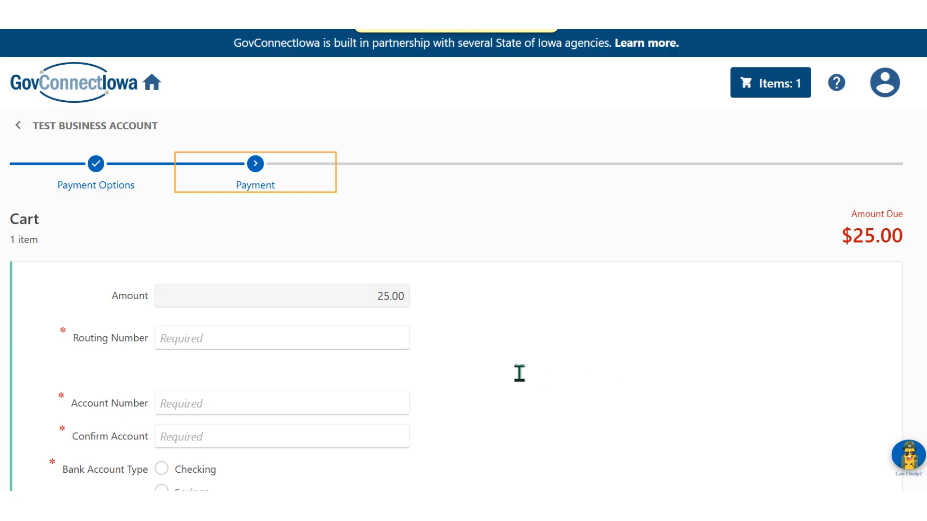
# Step: Fill in the bank payment details with Save for future use set to Yes, and submit the order with the account password
pyautogui.click(163, 338)
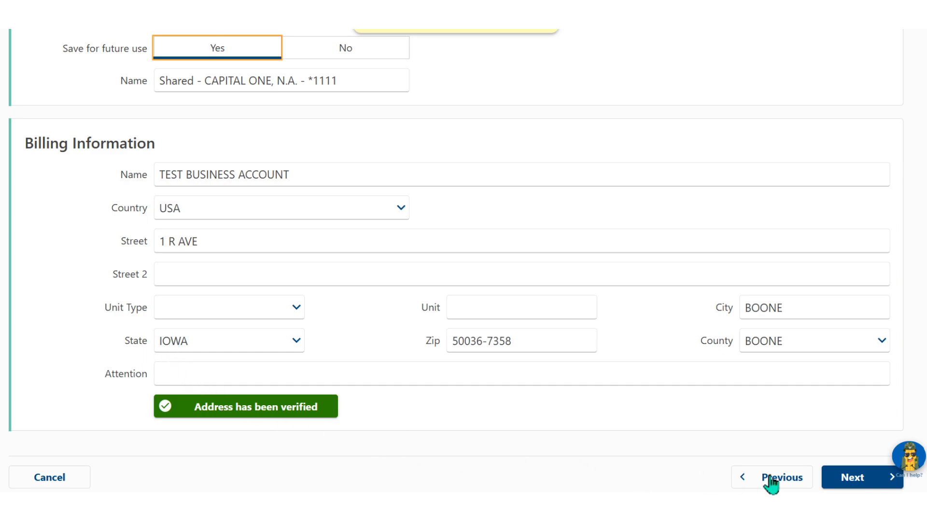
pyautogui.click(856, 480)
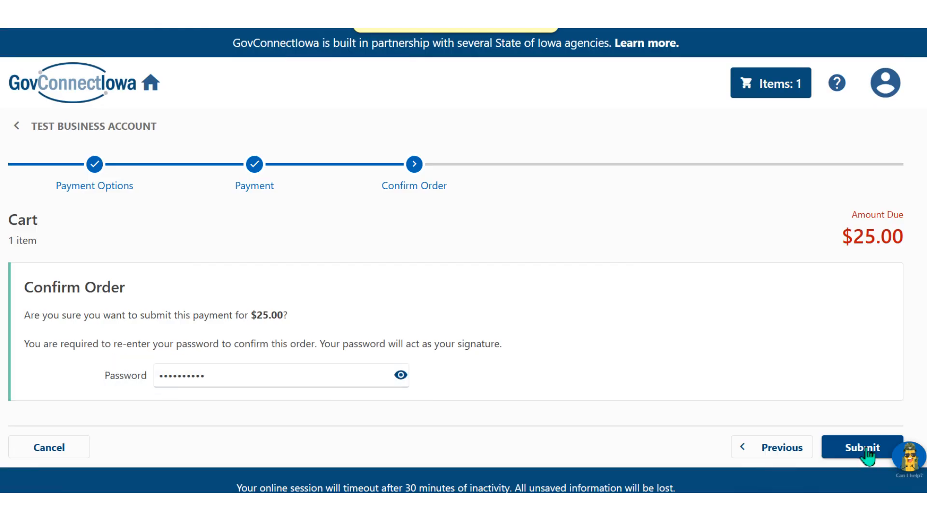
pyautogui.click(867, 452)
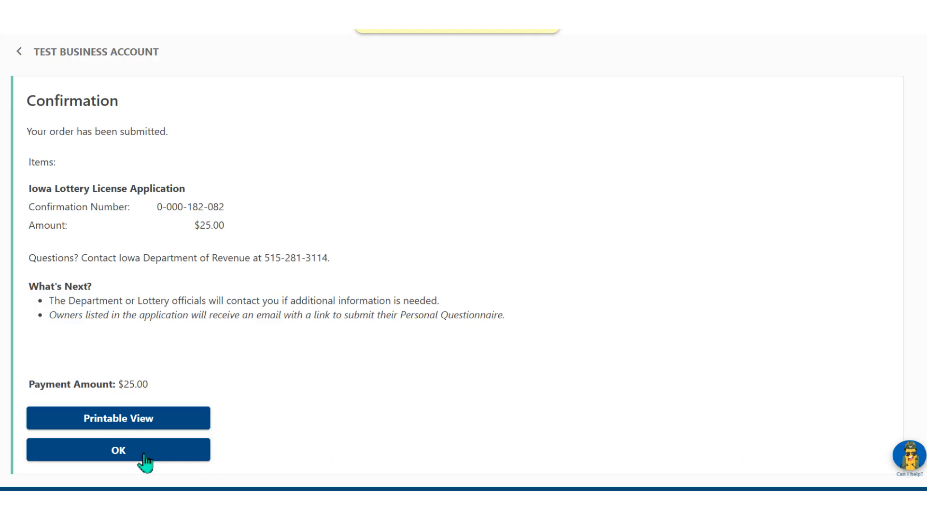
pyautogui.click(118, 450)
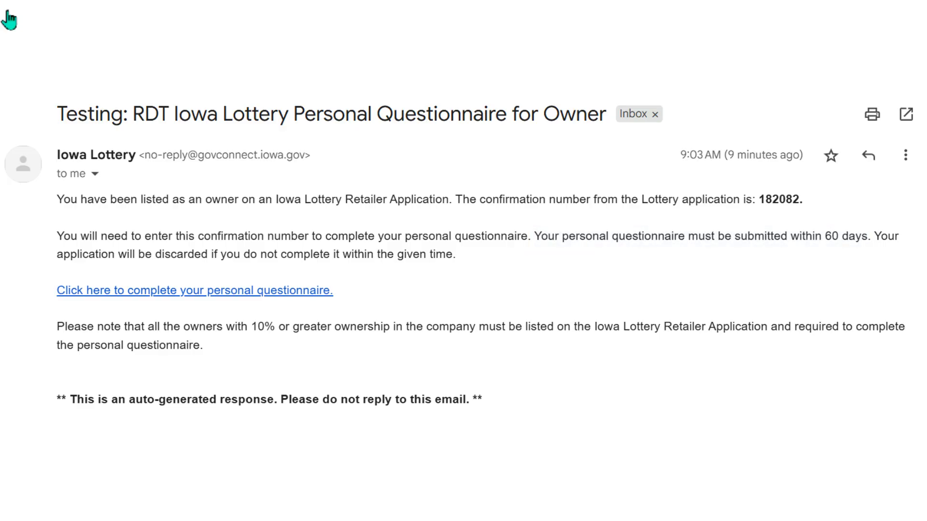
# Step: Open the personal questionnaire from the Iowa Lottery email and fill in the owner's identity, Social Security, Driver's License and contact details, with business title co-owner
pyautogui.click(185, 292)
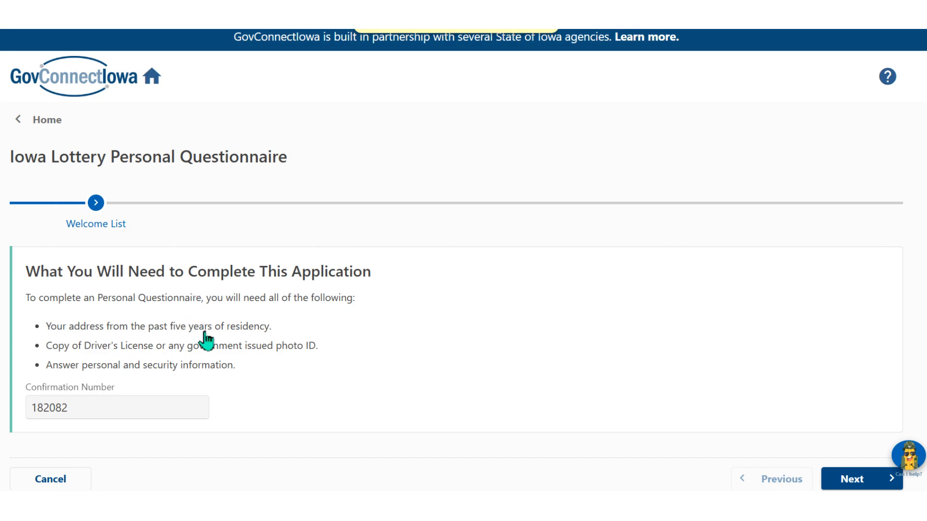
pyautogui.click(854, 481)
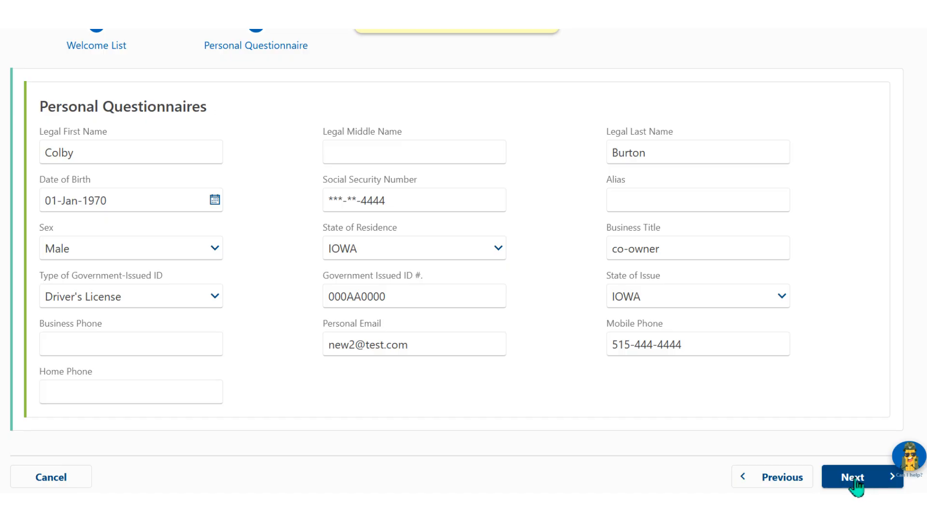
pyautogui.click(852, 477)
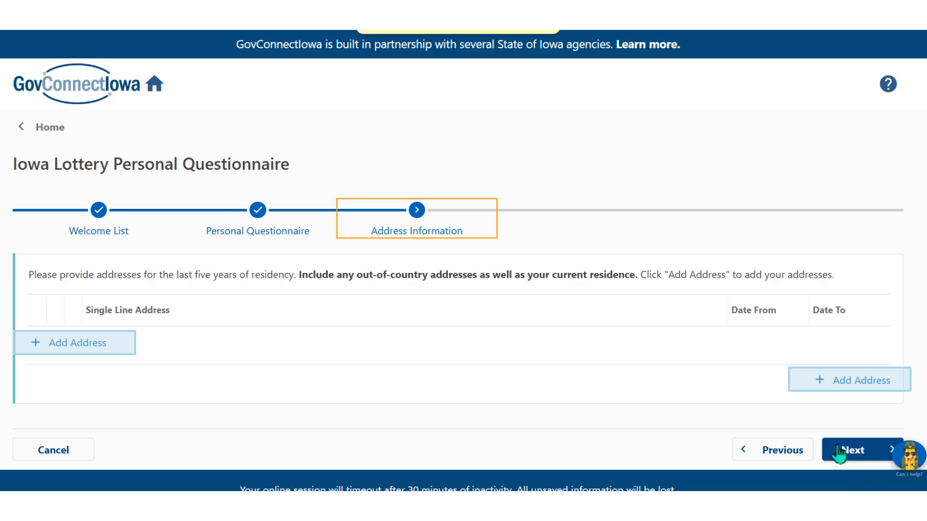
# Step: Add the owner's verified Iowa residence address with start date 01-Sep-2013, and continue to the security questions
pyautogui.click(73, 343)
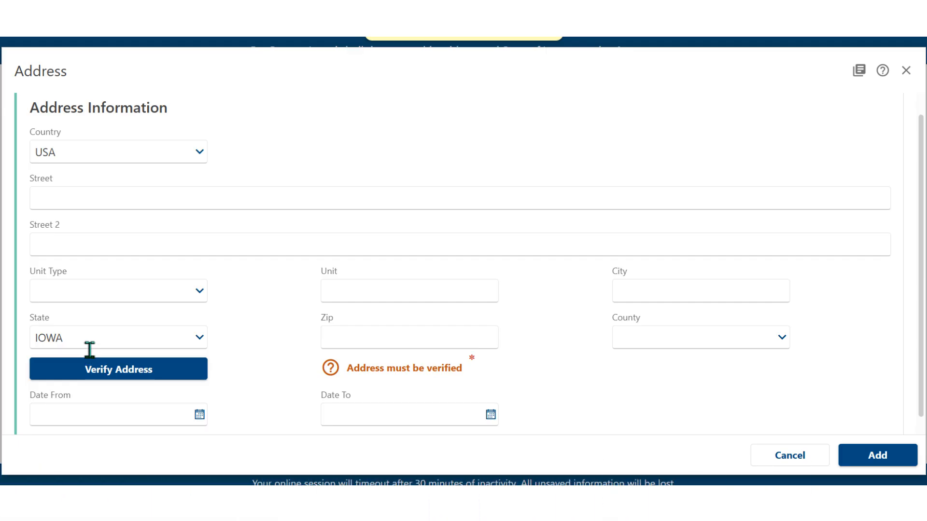
pyautogui.click(40, 198)
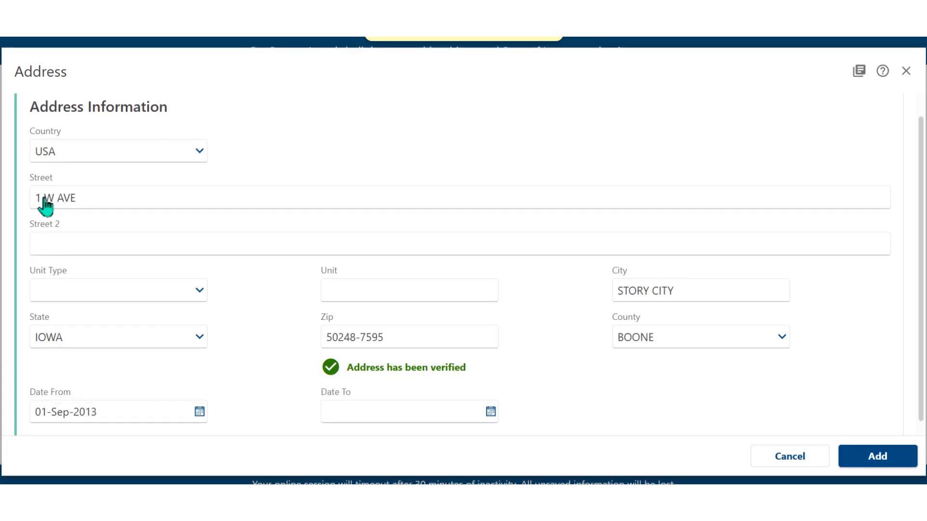
pyautogui.click(877, 457)
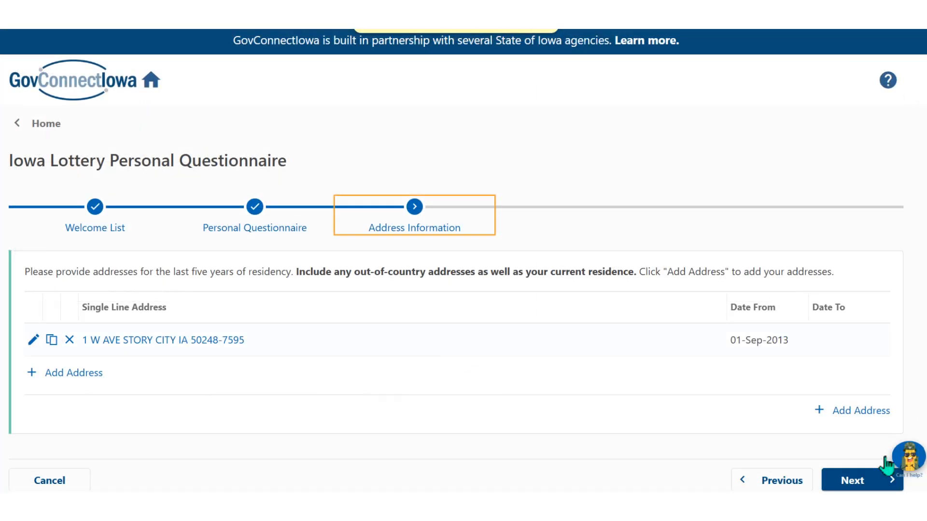
pyautogui.click(852, 481)
# Step: Answer No to the felony or fraud conviction question and to the federal, state or local tax delinquency question
pyautogui.scroll(-2, 121, 237)
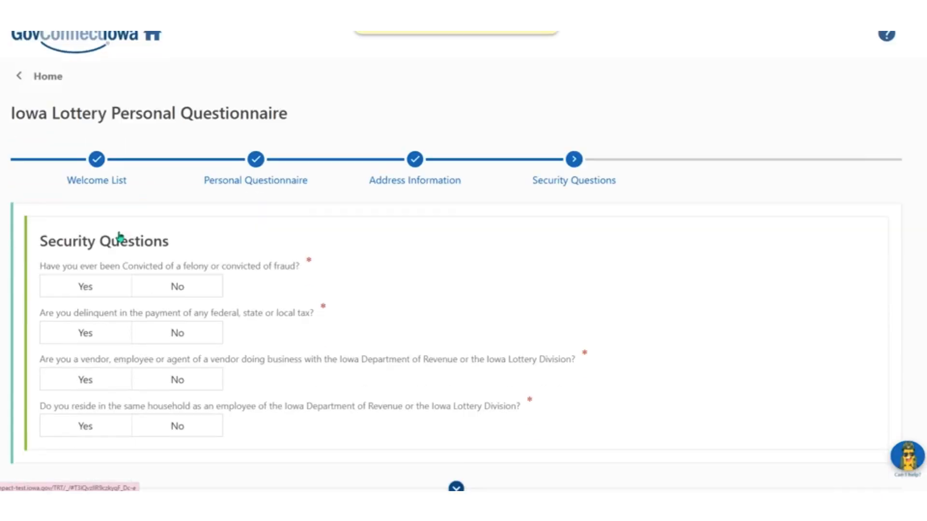
pyautogui.click(120, 236)
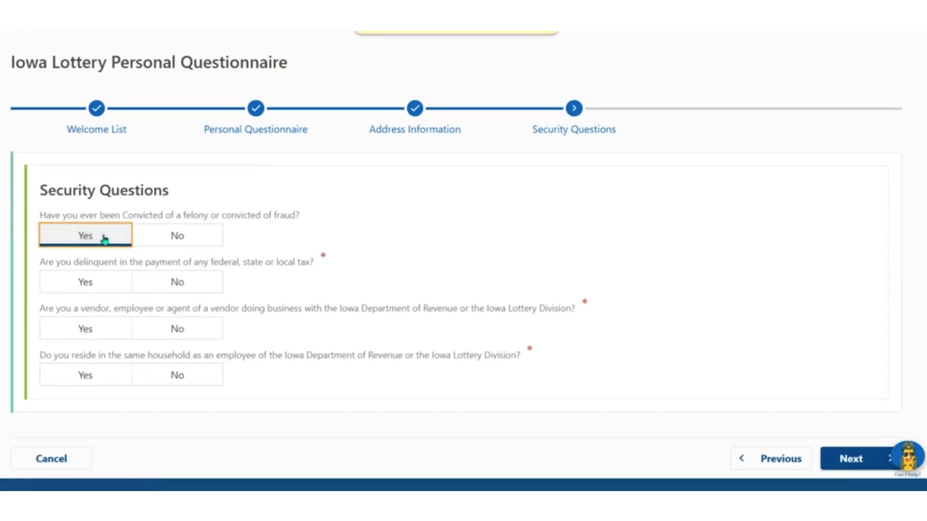
pyautogui.click(187, 240)
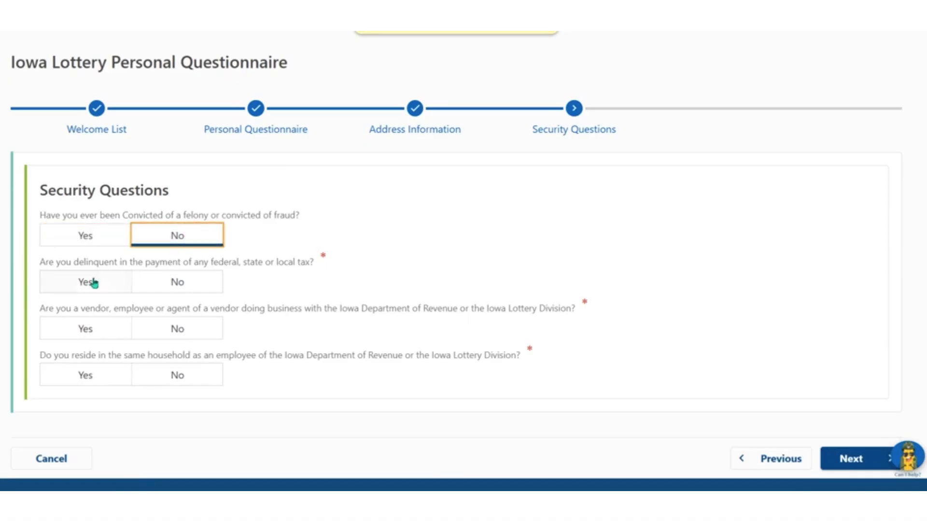
pyautogui.click(79, 290)
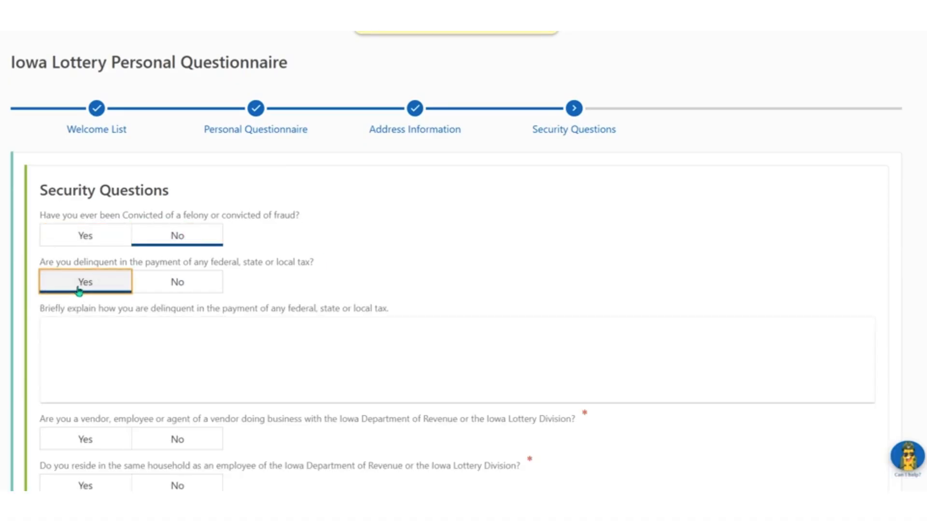
pyautogui.click(185, 286)
pyautogui.scroll(-1, 159, 286)
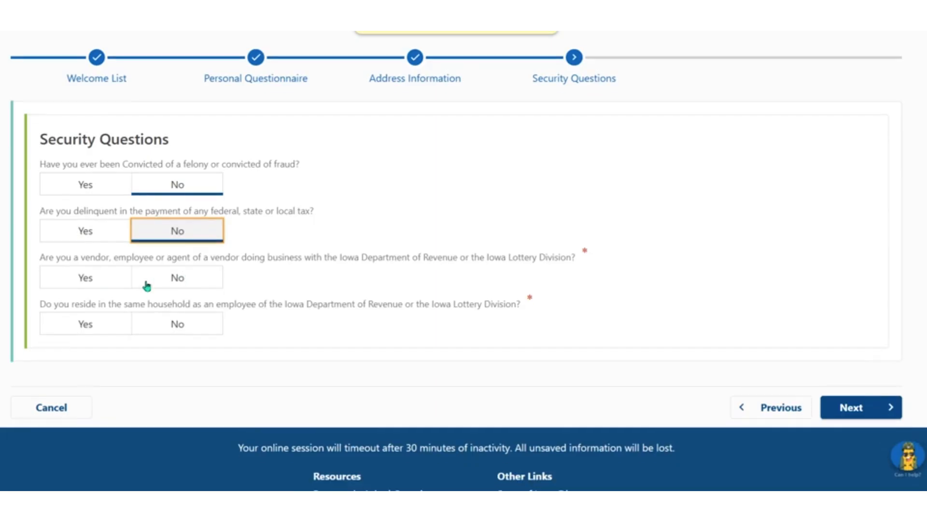
# Step: Answer No to the questions about being a vendor or vendor's agent and about living with a Department of Revenue or Lottery employee
pyautogui.click(77, 285)
pyautogui.scroll(-1, 76, 285)
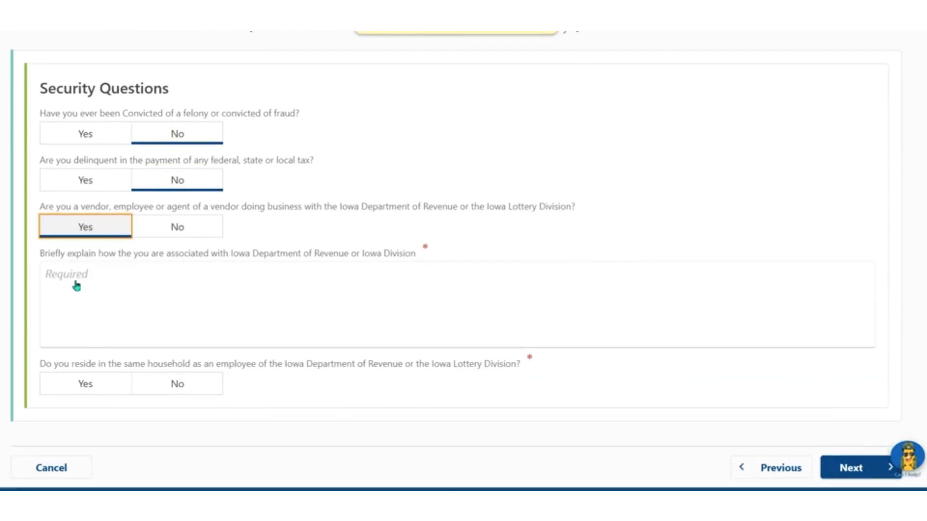
pyautogui.click(188, 230)
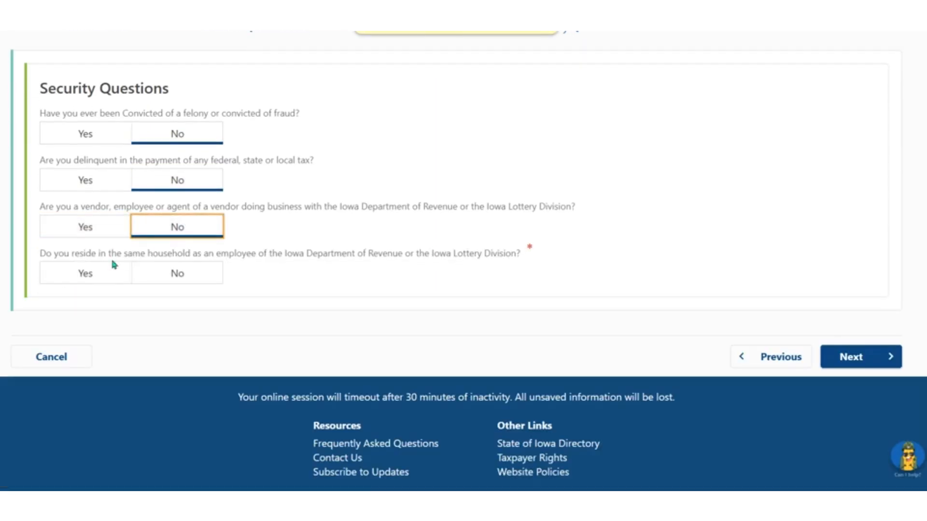
pyautogui.click(87, 274)
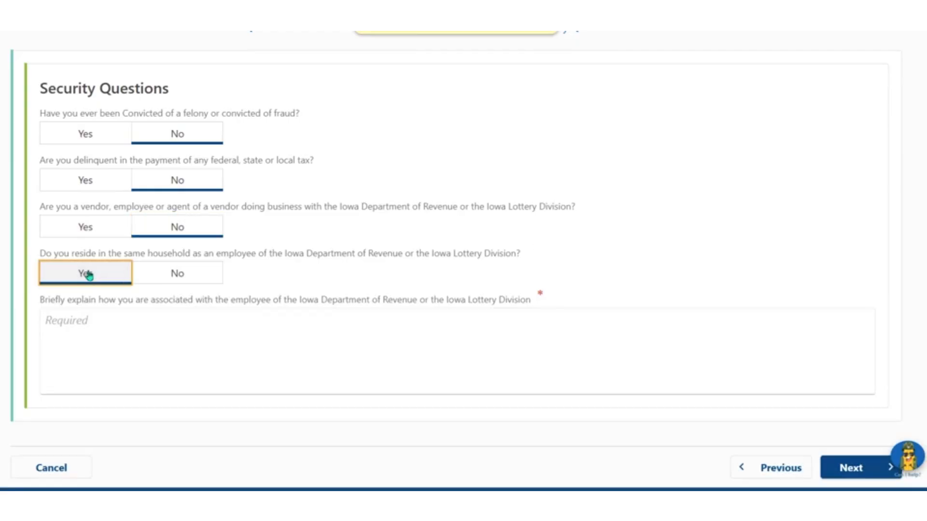
pyautogui.click(185, 273)
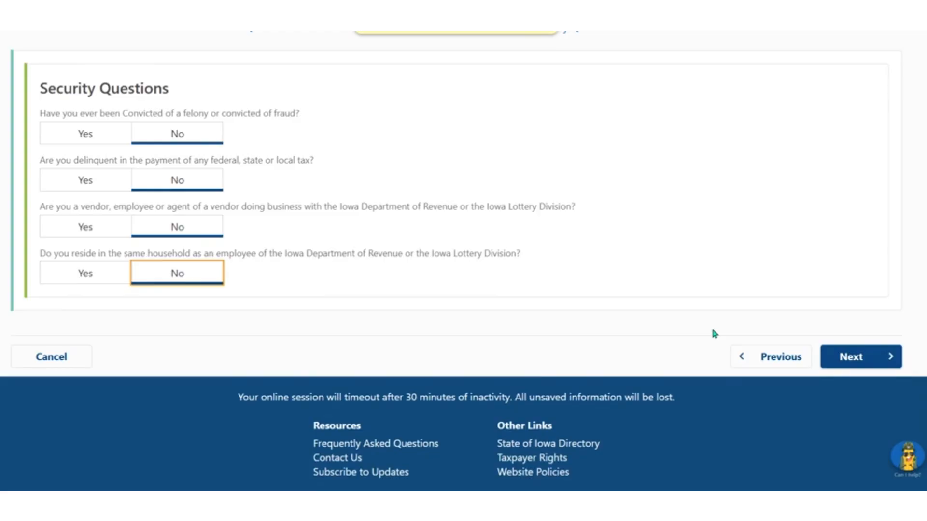
pyautogui.scroll(2, 714, 333)
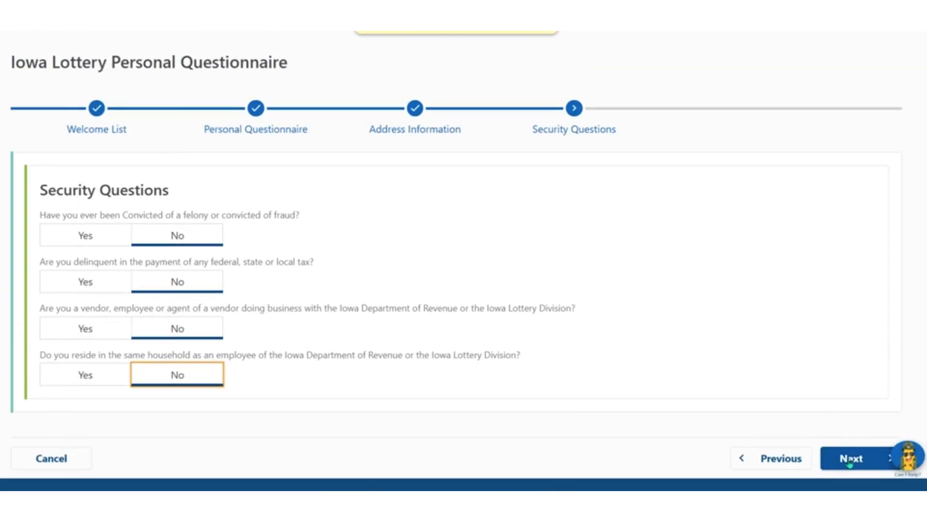
# Step: Attach testDL.jpg as the government issued identification and continue through the questionnaire review to the attestation
pyautogui.click(849, 463)
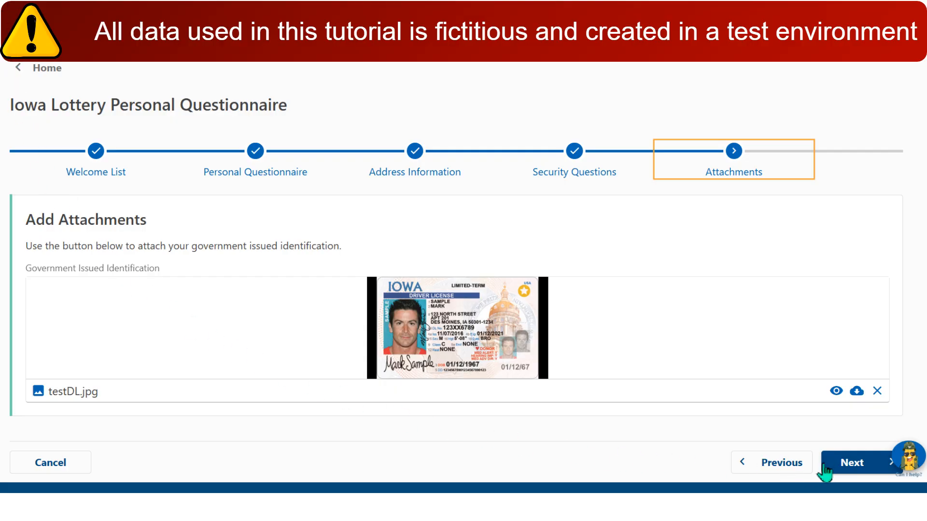
pyautogui.click(856, 464)
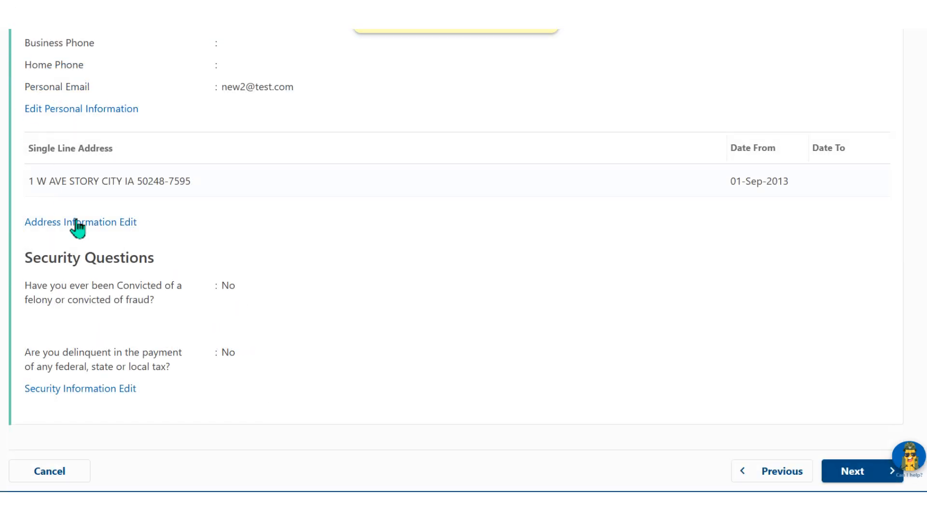
pyautogui.click(852, 472)
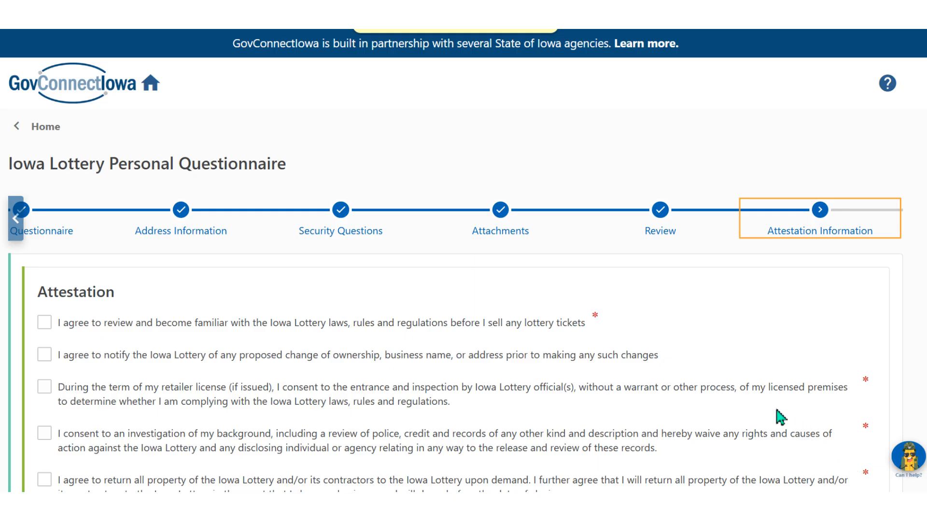
# Step: Agree to the attestation statements, sign with the owner's email in both fields, submit the personal questionnaire and close the confirmation
pyautogui.click(45, 323)
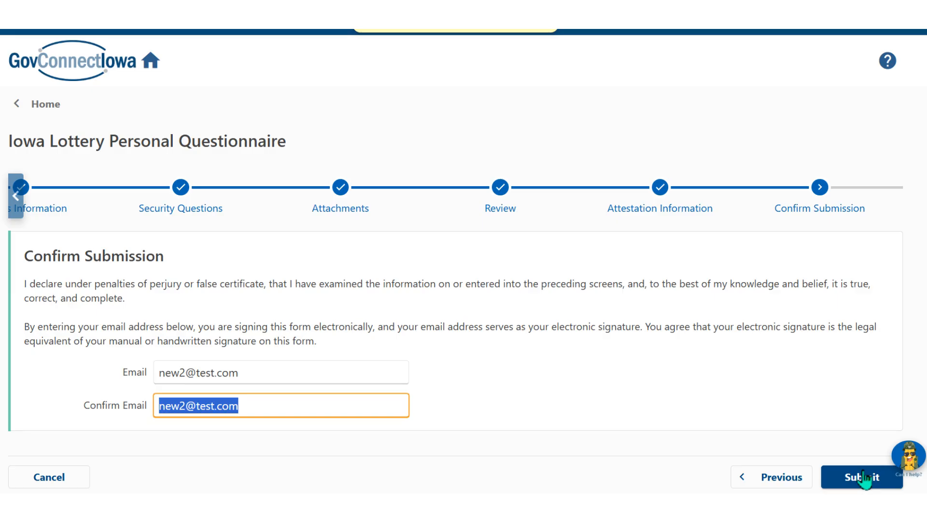
pyautogui.click(863, 482)
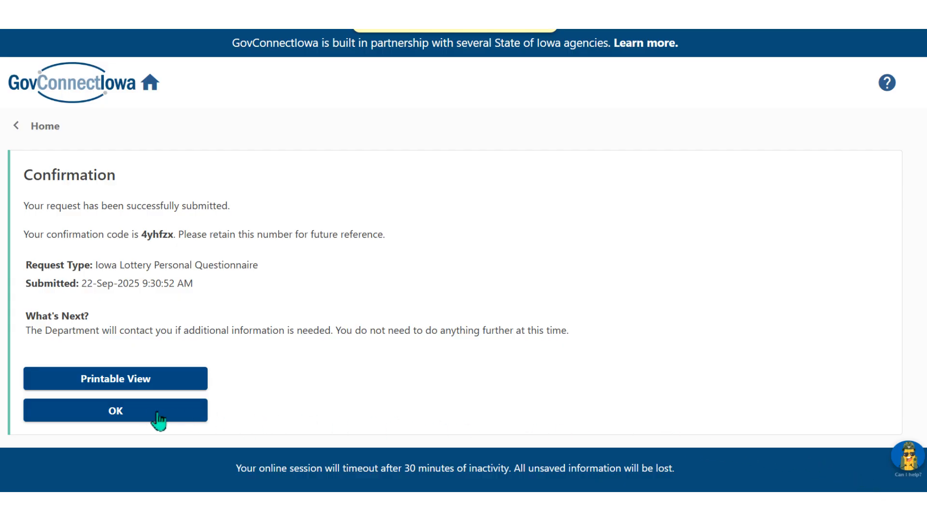
pyautogui.click(116, 413)
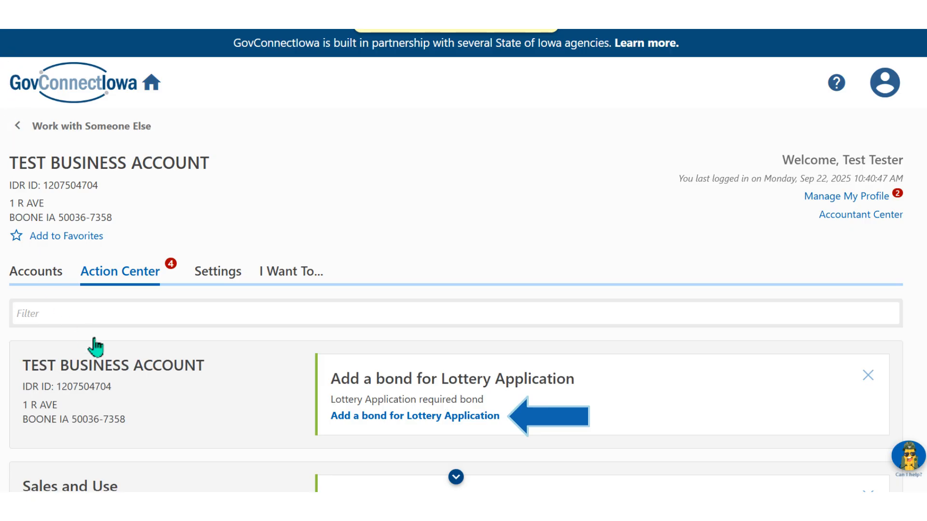
# Step: Start an Add a Bond request with category Lottery license for a pending application for a new lottery license
pyautogui.click(409, 417)
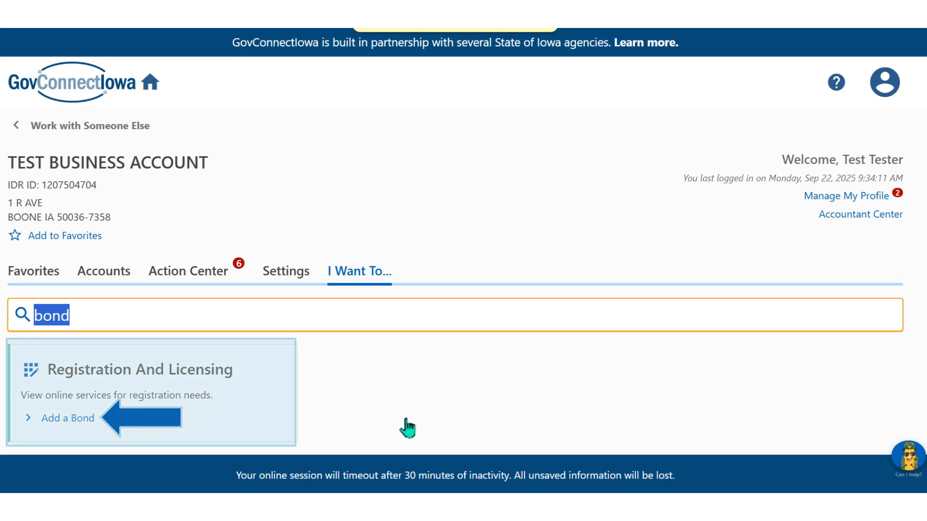
pyautogui.click(70, 419)
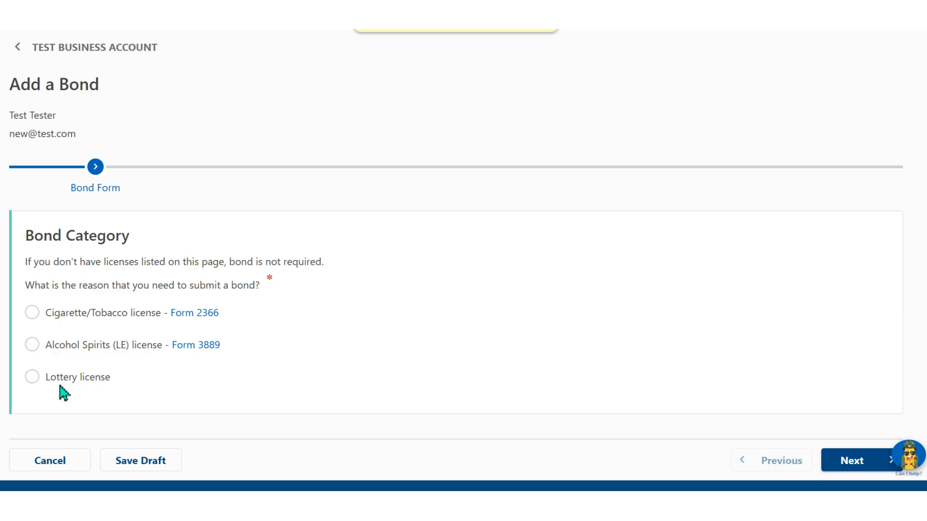
pyautogui.click(32, 377)
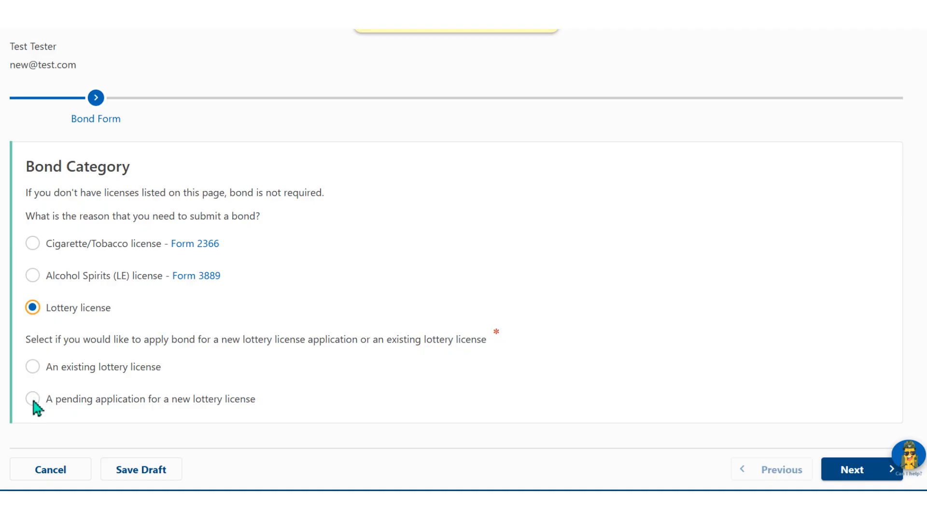
pyautogui.click(32, 399)
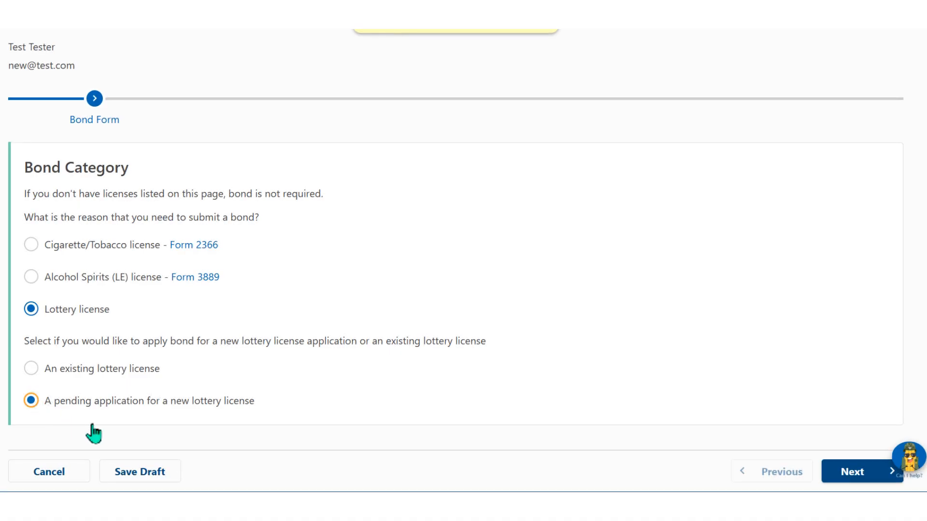
pyautogui.click(852, 472)
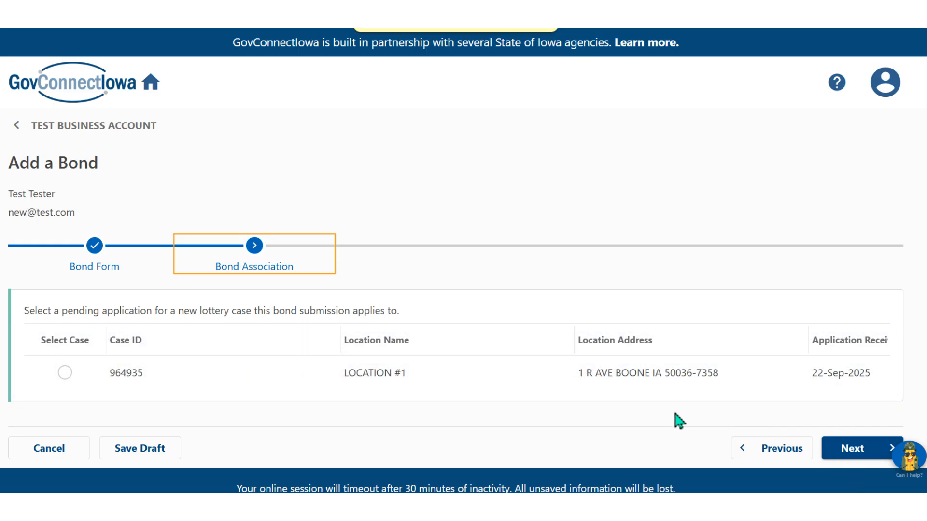
# Step: Associate the bond with the pending application for LOCATION #1 and choose Surety Bond as the bond type
pyautogui.click(64, 372)
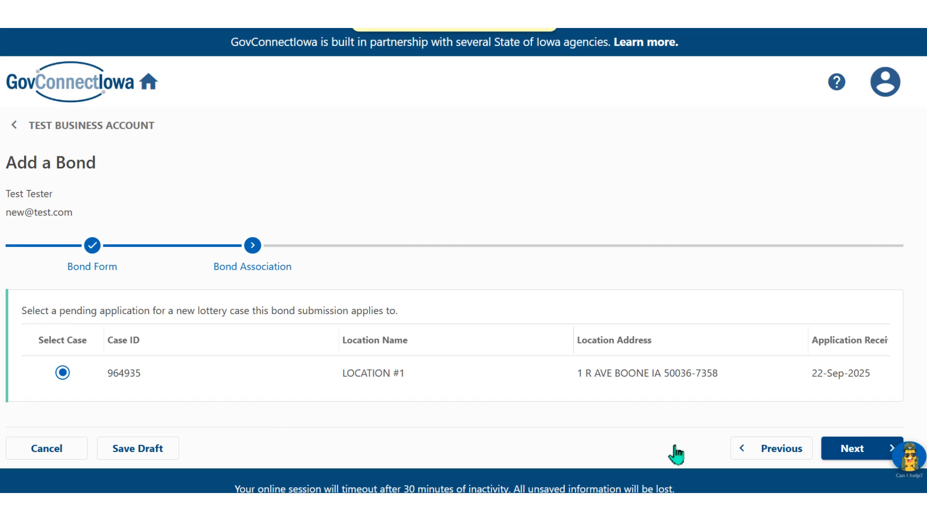
pyautogui.click(851, 450)
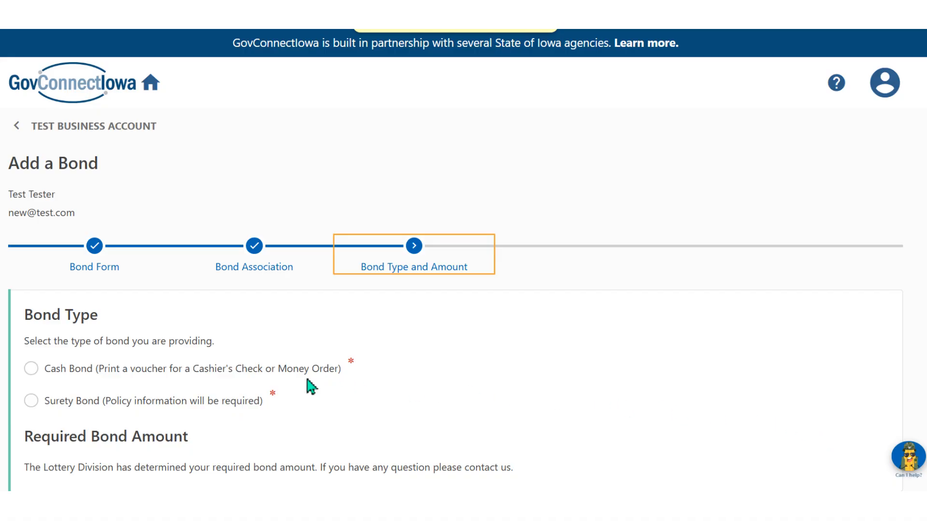
pyautogui.click(31, 370)
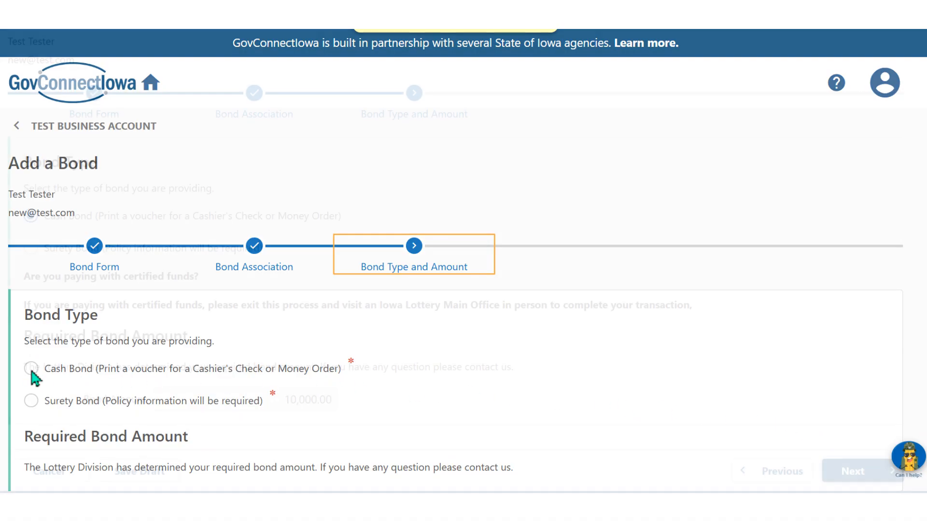
pyautogui.scroll(-3, 32, 377)
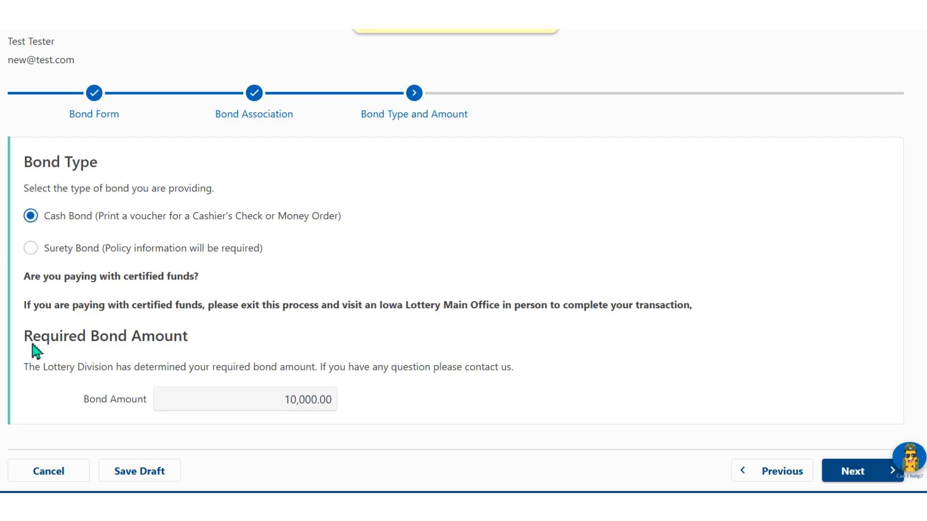
pyautogui.click(31, 247)
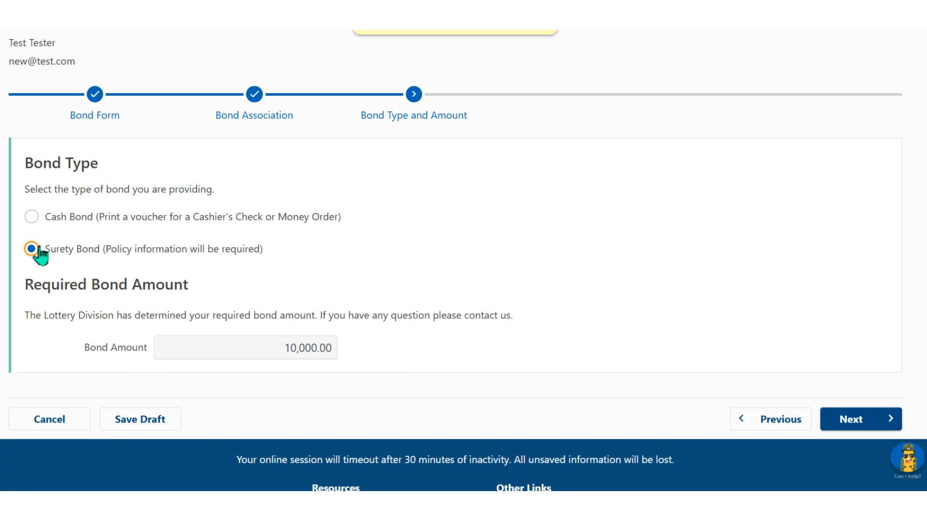
# Step: Enter the bond policy number, comment "Lottery license.", issued date 22-Sep-2025 and expiration date 21-Sep-2026
pyautogui.click(848, 425)
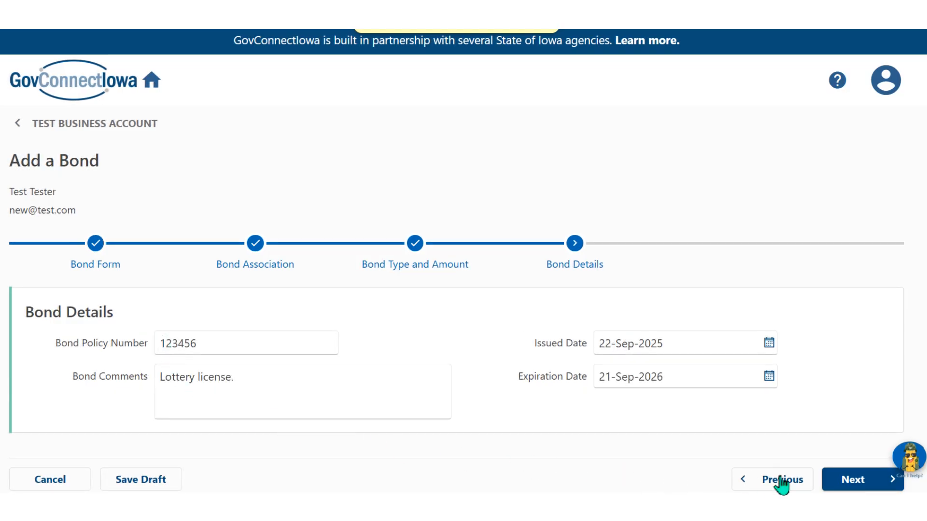
pyautogui.click(853, 481)
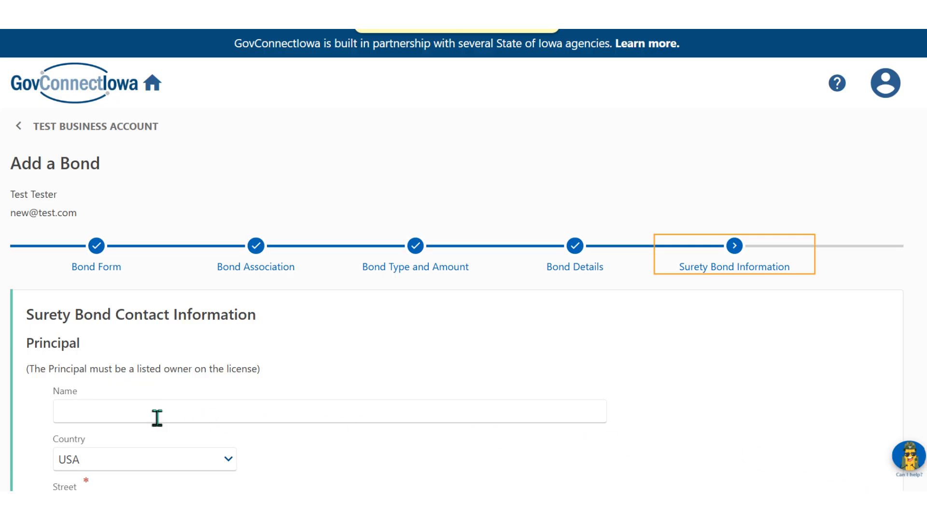
# Step: Enter the principal's name and verified address, and select Founders Insurance Company as the listed surety bond company
pyautogui.click(64, 410)
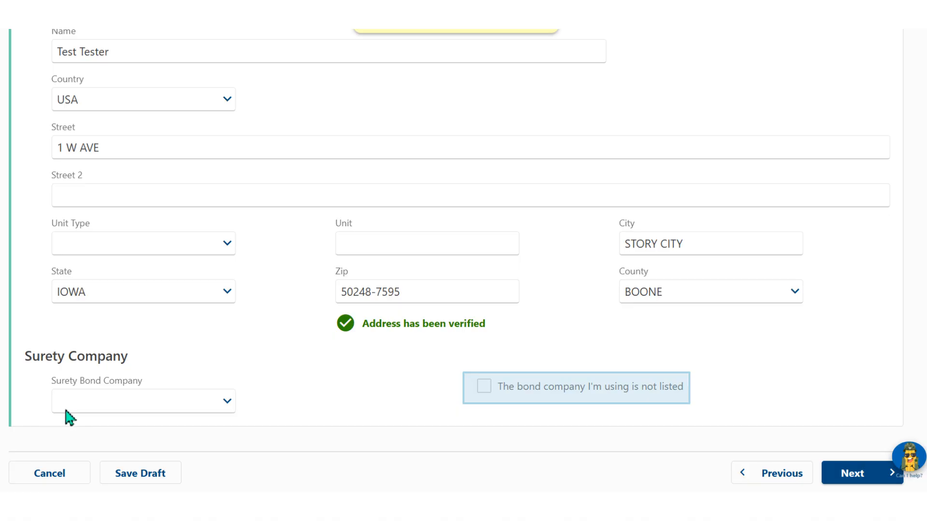
pyautogui.click(484, 385)
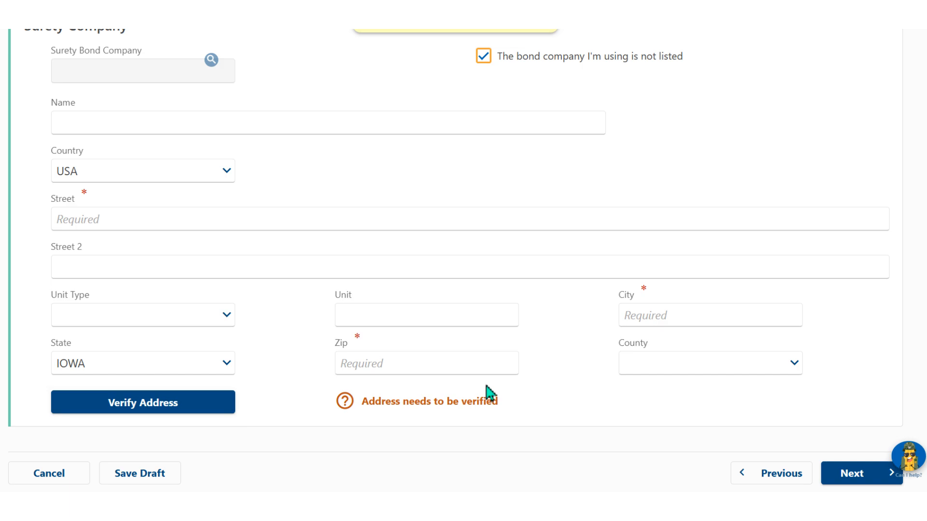
pyautogui.click(484, 59)
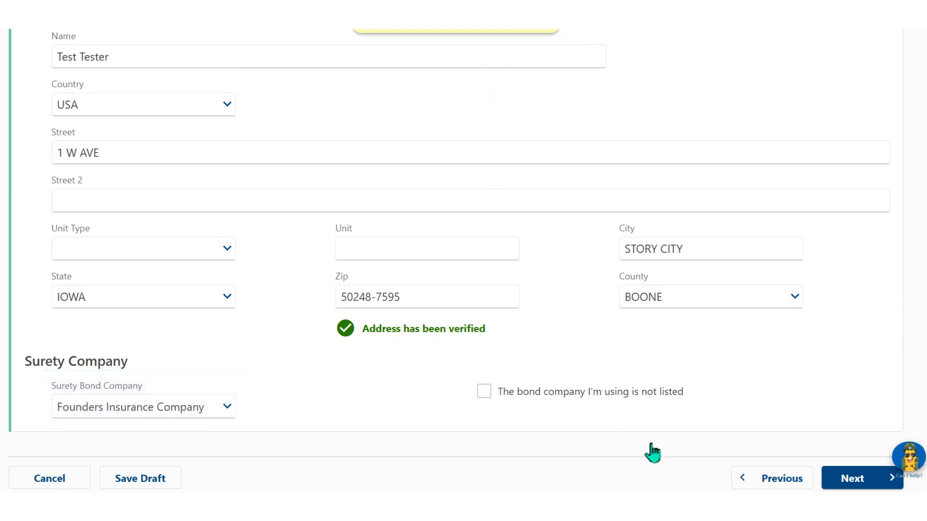
pyautogui.click(852, 480)
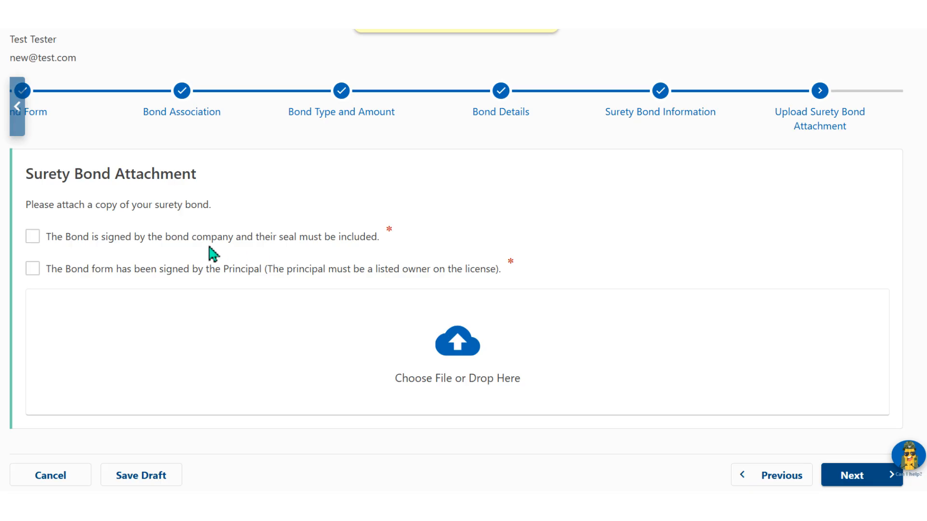
# Step: Confirm the bond company and principal signatures, attach License-and-Permit-Surety-Bond-Form-Example-816x1024.jpg, and continue to the review
pyautogui.click(33, 236)
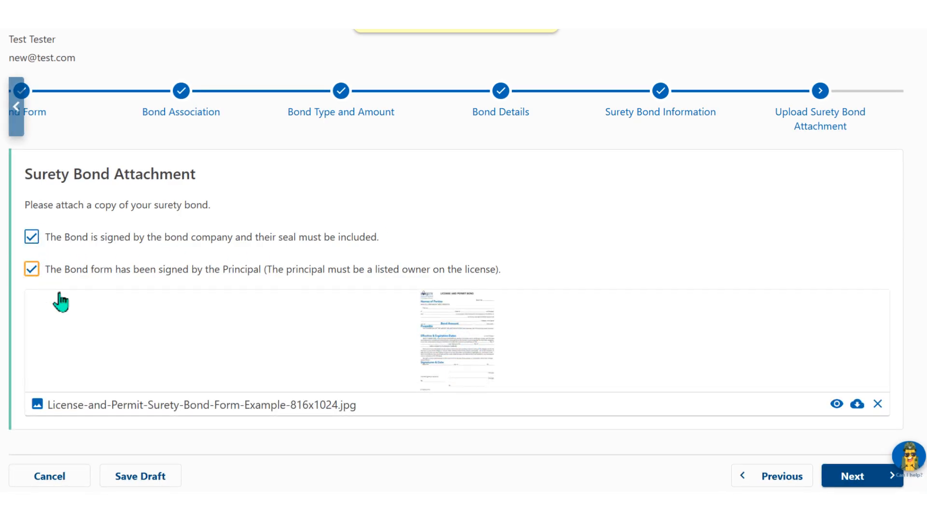
pyautogui.click(852, 479)
# Step: Review the bond details, bond value, surety contact information and attached bond form before submission
pyautogui.press('Down')
pyautogui.press('Down')
pyautogui.press('Down')
pyautogui.press('Down')
pyautogui.press('Down')
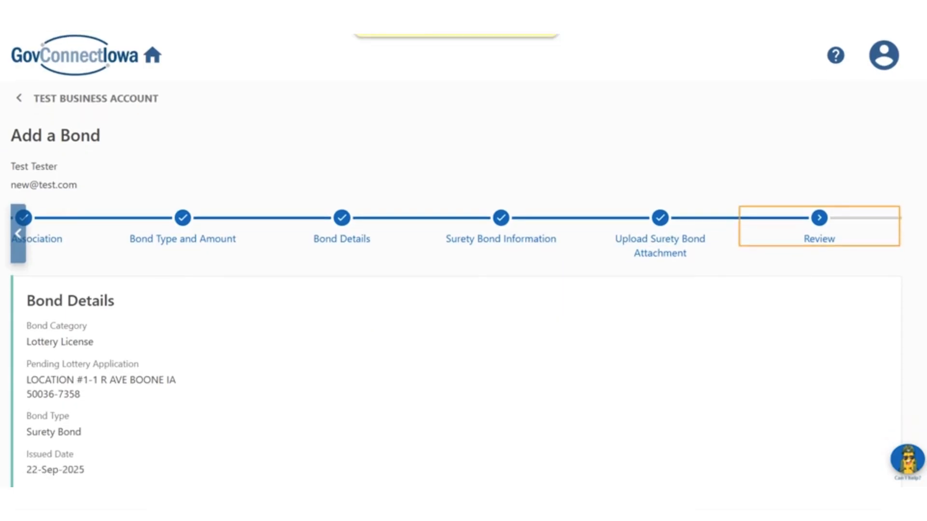
pyautogui.press('Down')
pyautogui.press('Down')
pyautogui.press('Down')
pyautogui.press('Down')
pyautogui.press('Down')
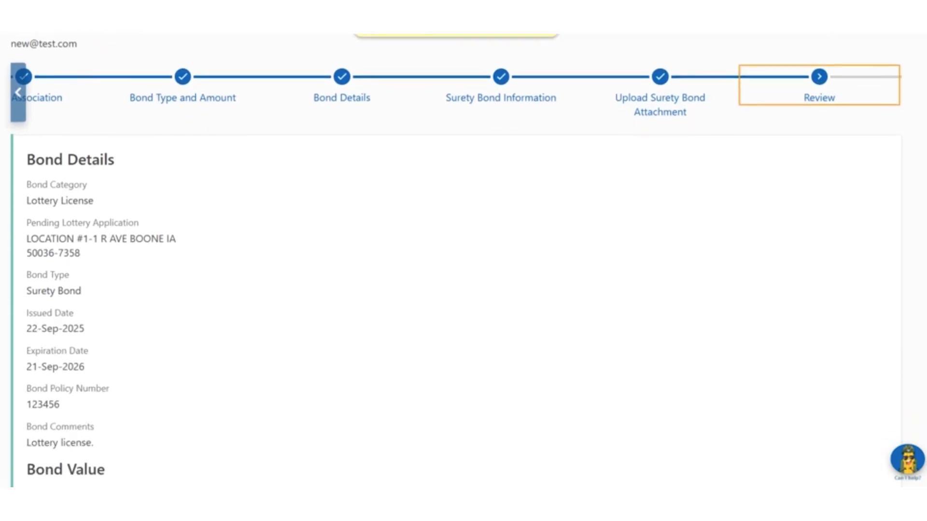
pyautogui.press('Down')
pyautogui.press('Down')
pyautogui.press('Down')
pyautogui.press('Down')
pyautogui.press('Down')
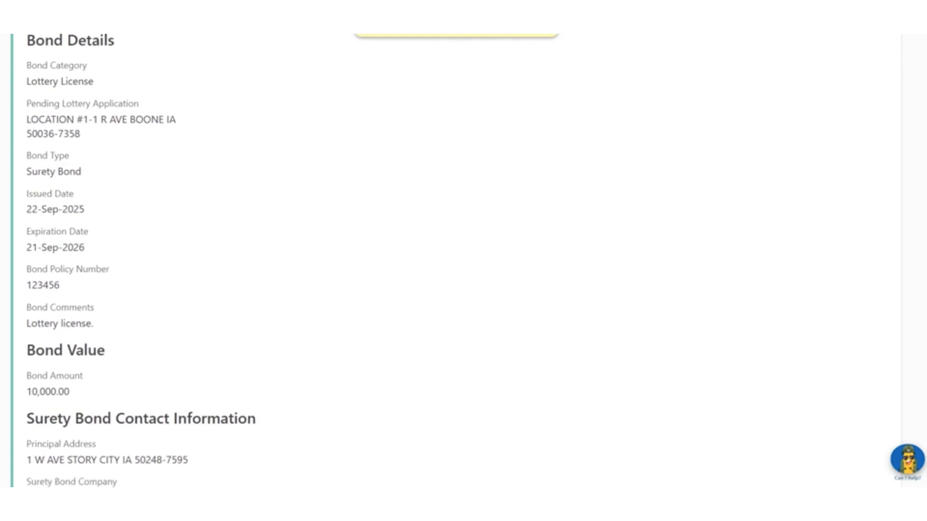
pyautogui.press('Down')
pyautogui.press('Down')
pyautogui.press('Down')
pyautogui.press('Down')
pyautogui.press('Down')
pyautogui.press('Down')
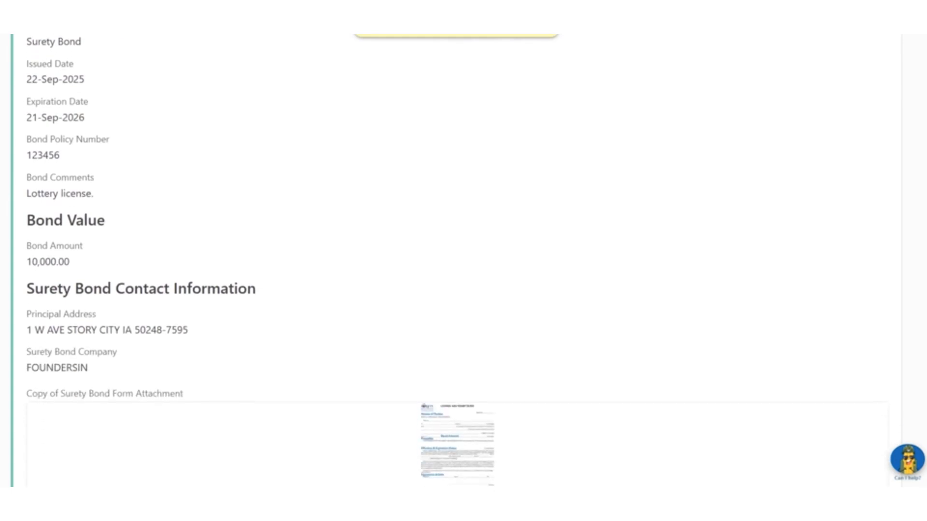
pyautogui.scroll(-1, 463, 260)
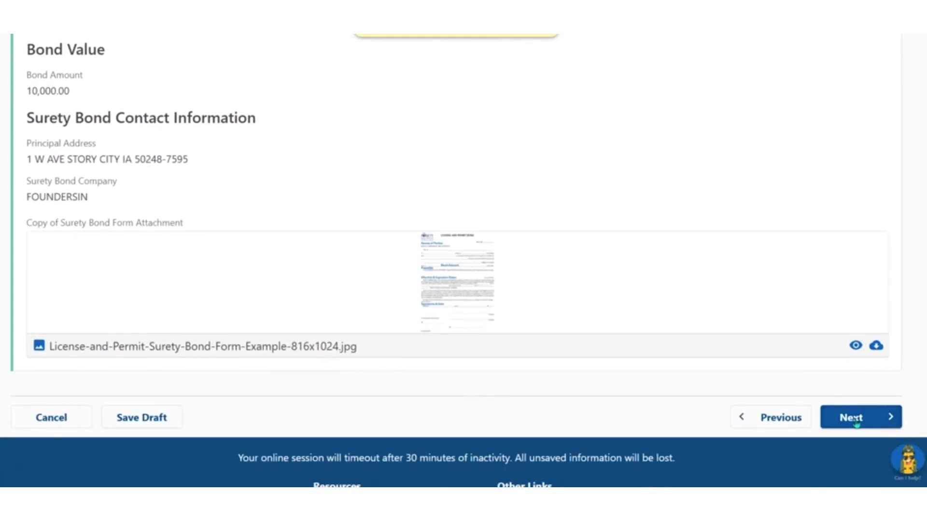
# Step: Sign the bond request with the account password, submit it and close the confirmation
pyautogui.click(855, 417)
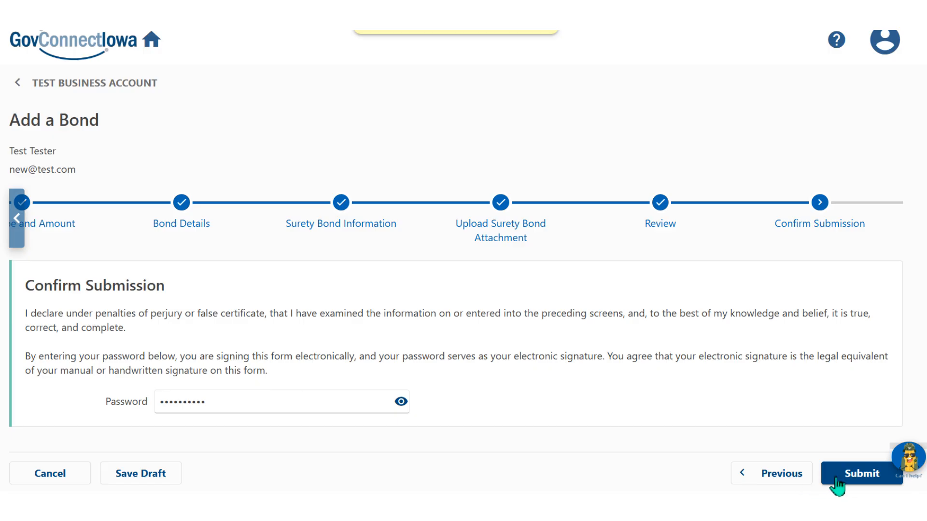
pyautogui.click(860, 478)
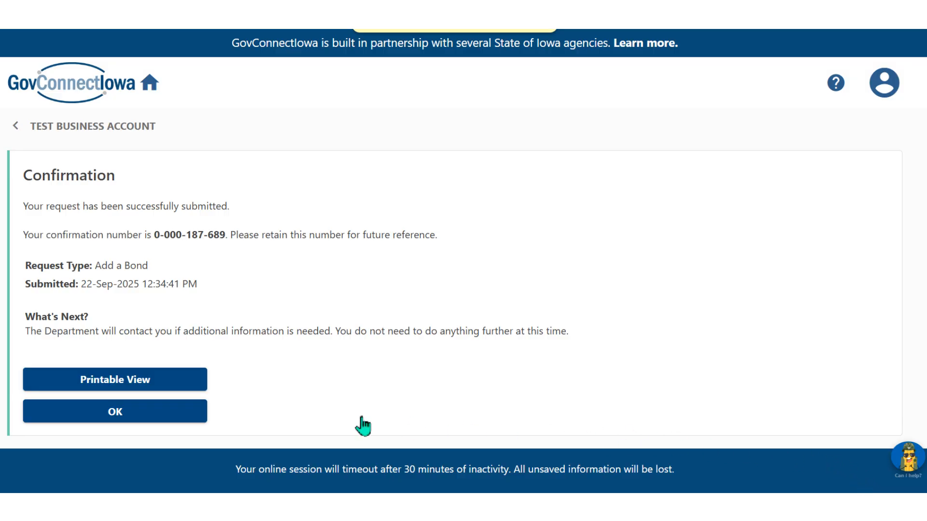
pyautogui.click(115, 413)
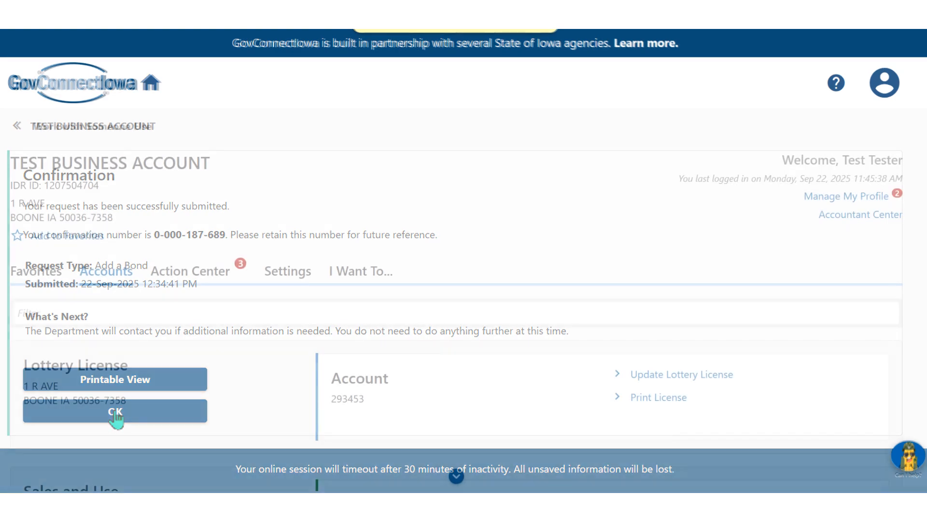